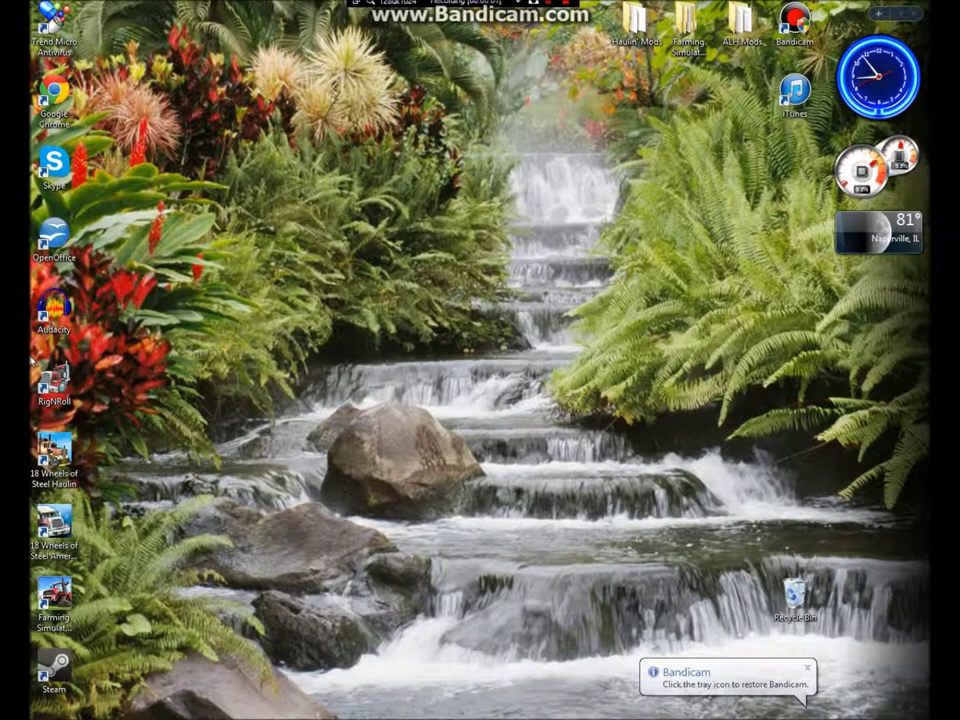
Dismiss the Bandicam tray balloon and open the Documents folder from the Start menu.
left_click(793, 666)
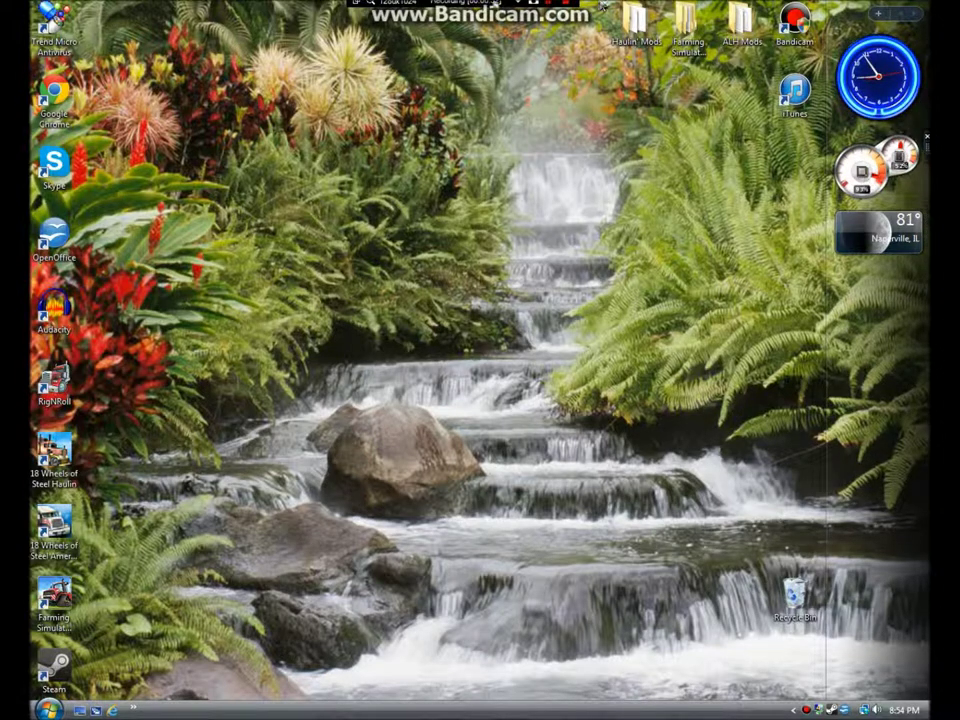
left_click(47, 708)
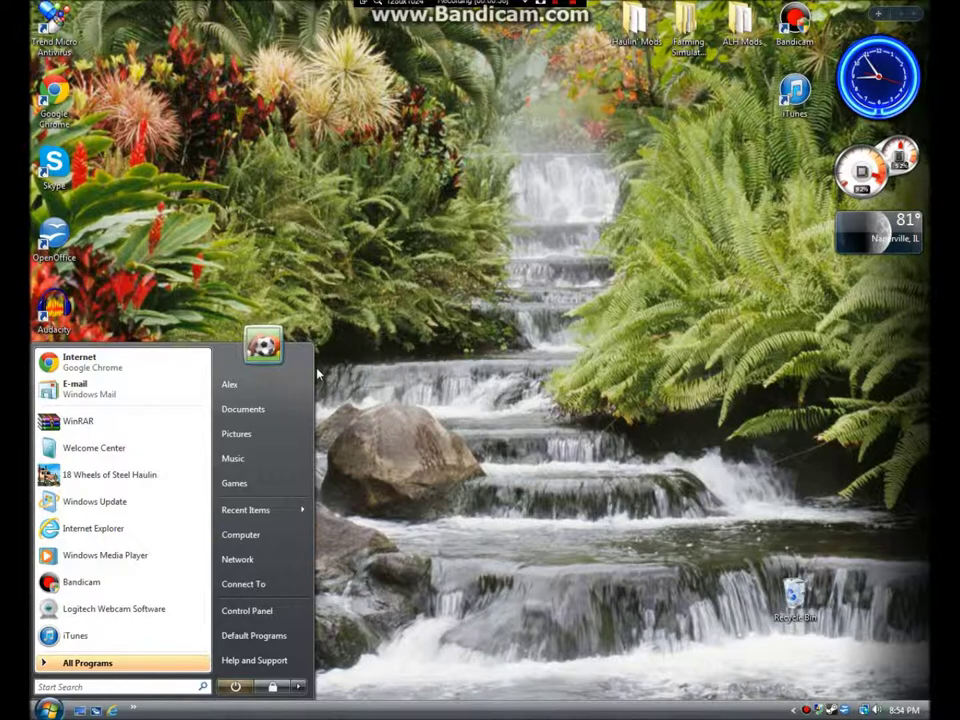
left_click(283, 408)
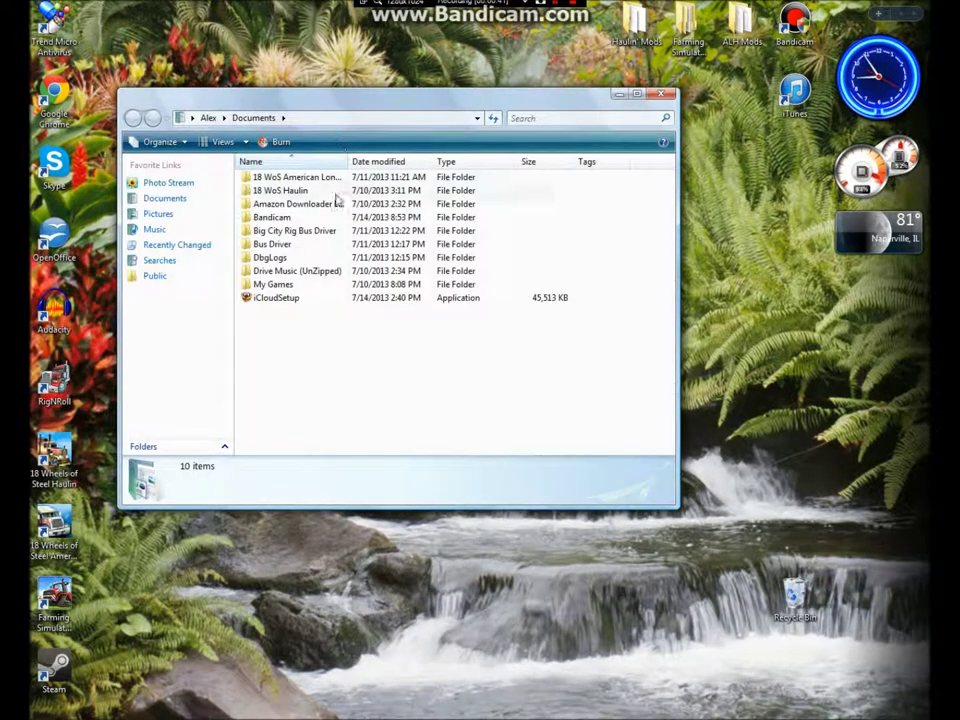
Open the config file inside the 18 WoS Haulin folder in Notepad.
double_click(334, 192)
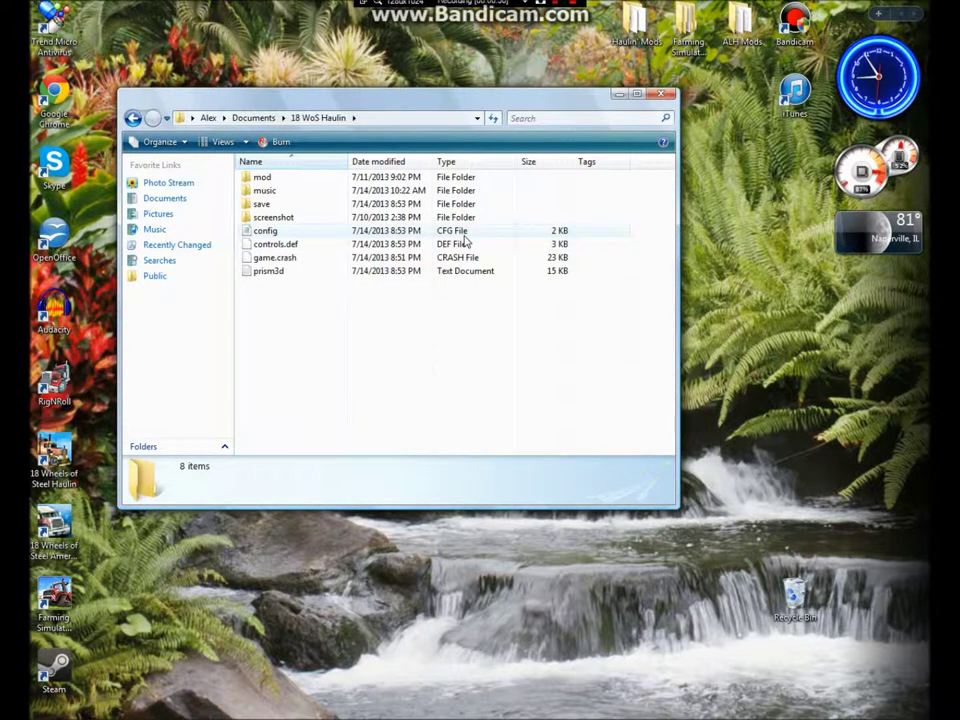
double_click(253, 233)
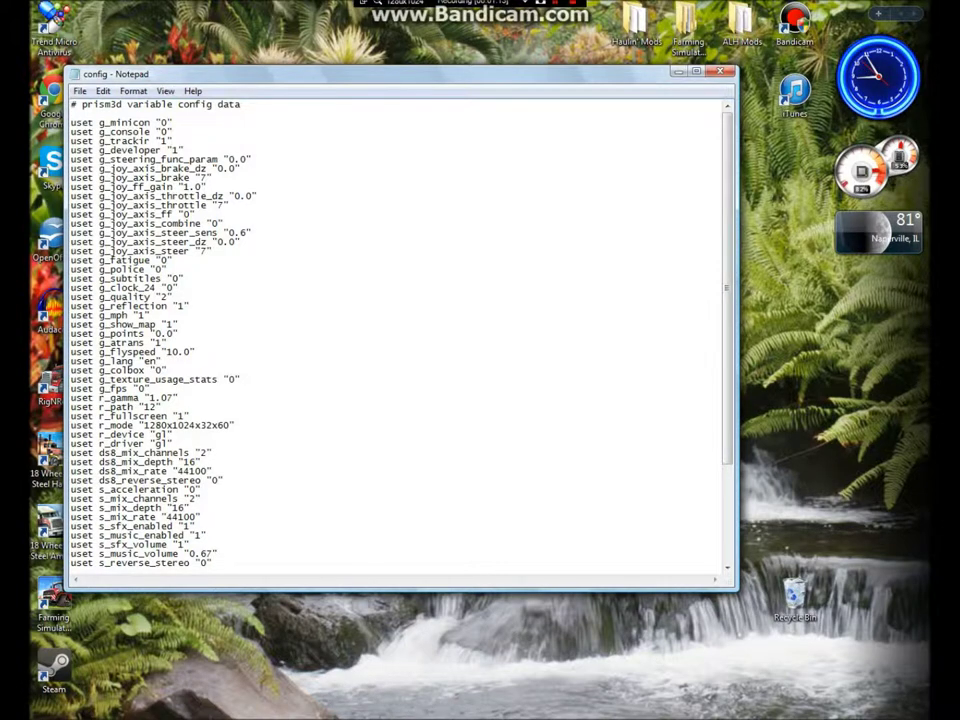
scroll(400, 330, "down", 5)
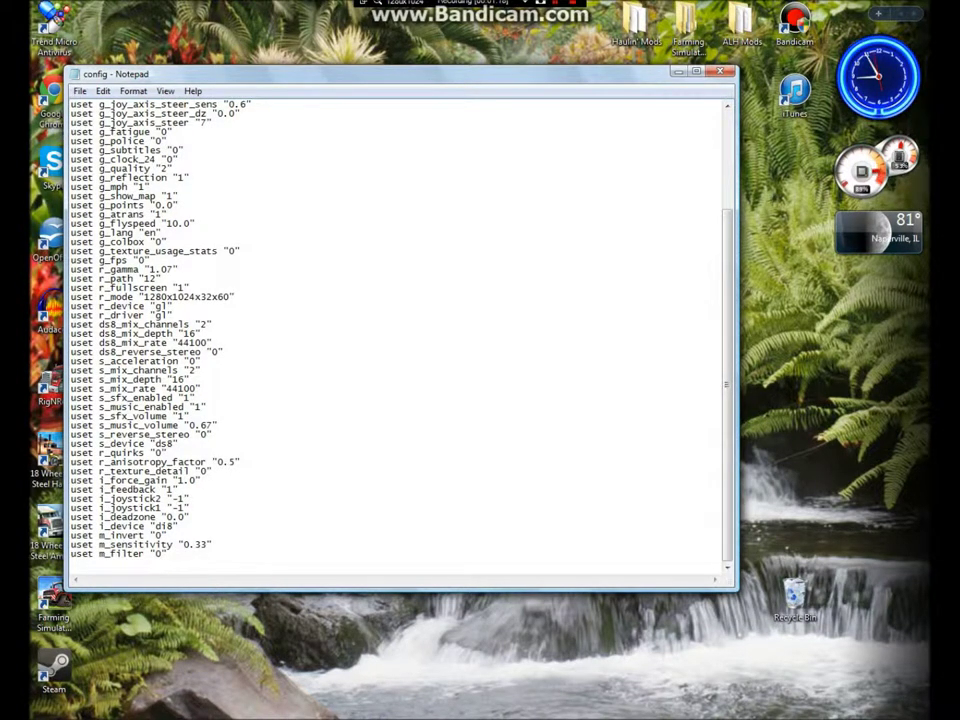
left_click_drag(70, 131, 172, 131)
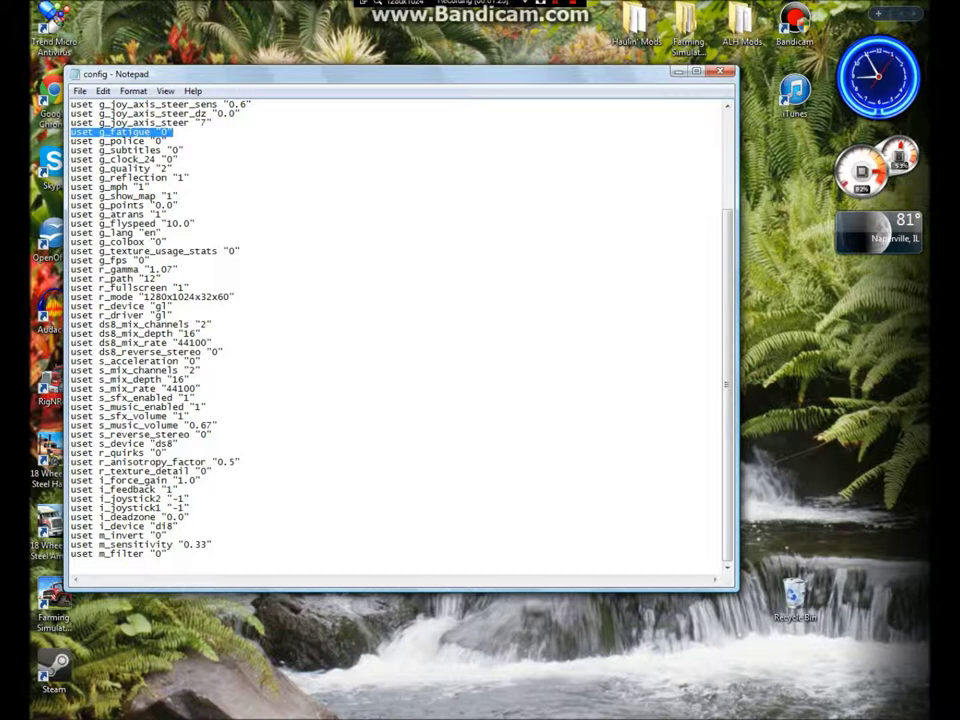
left_click_drag(168, 141, 70, 141)
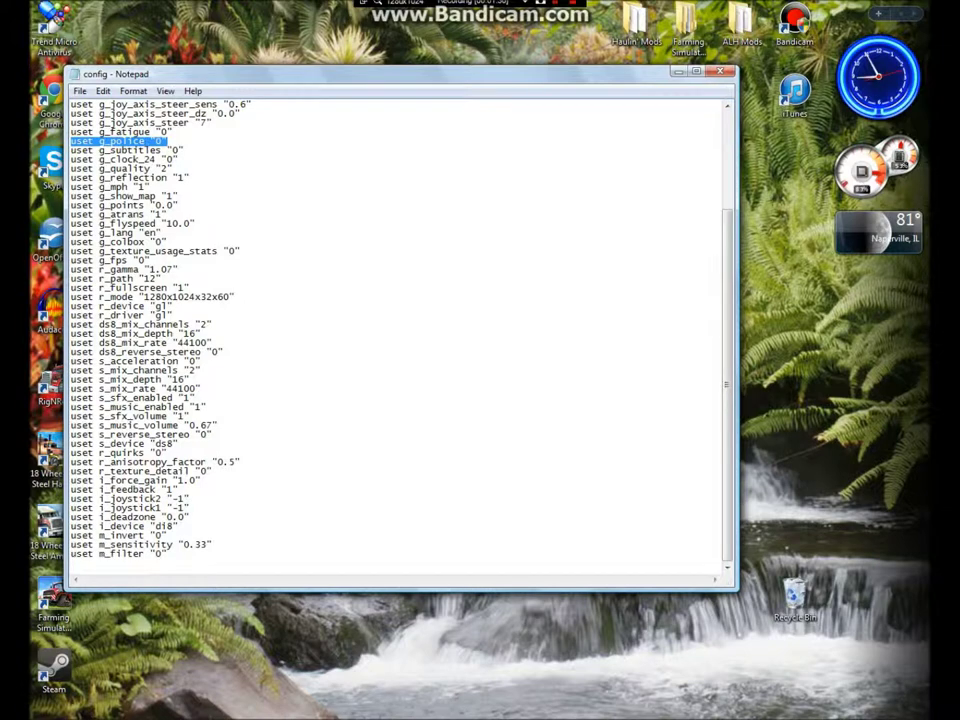
left_click(205, 407)
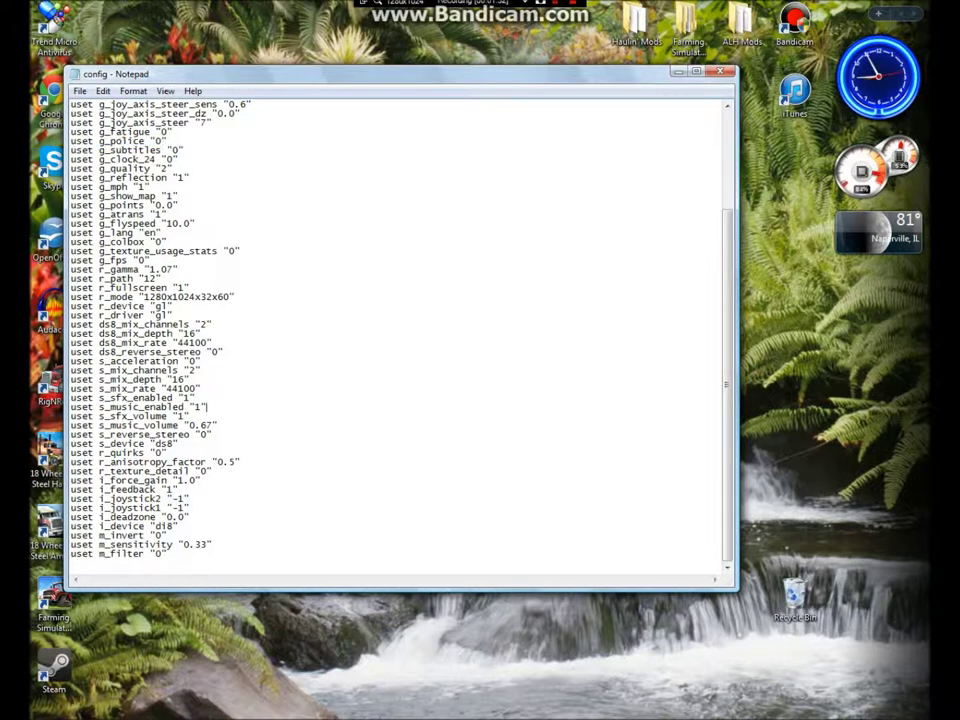
scroll(400, 330, "up", 5)
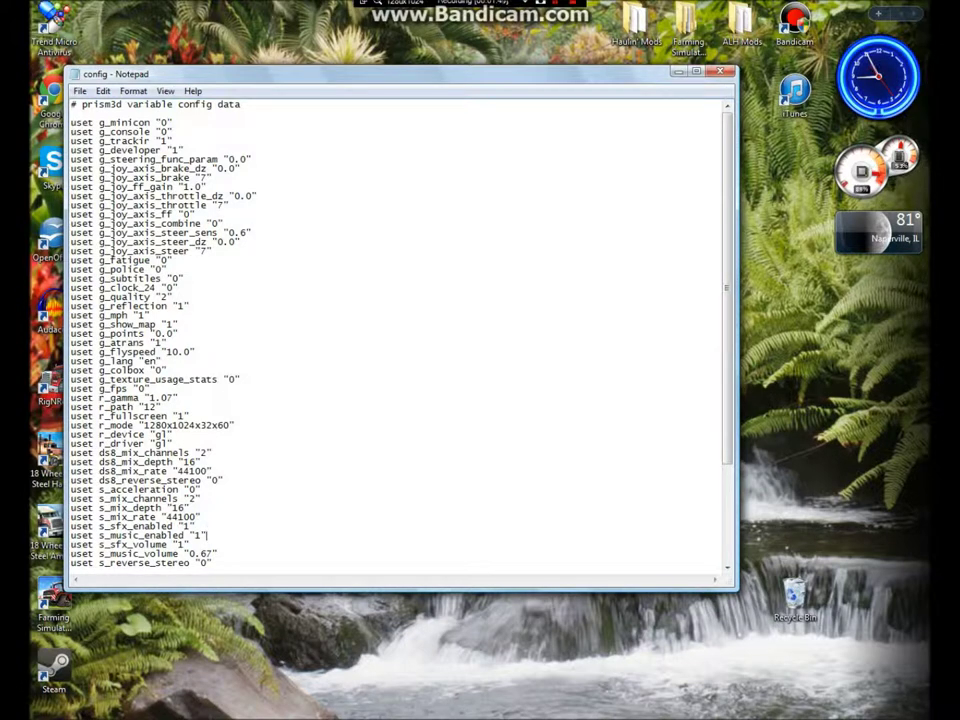
left_click_drag(70, 352, 192, 352)
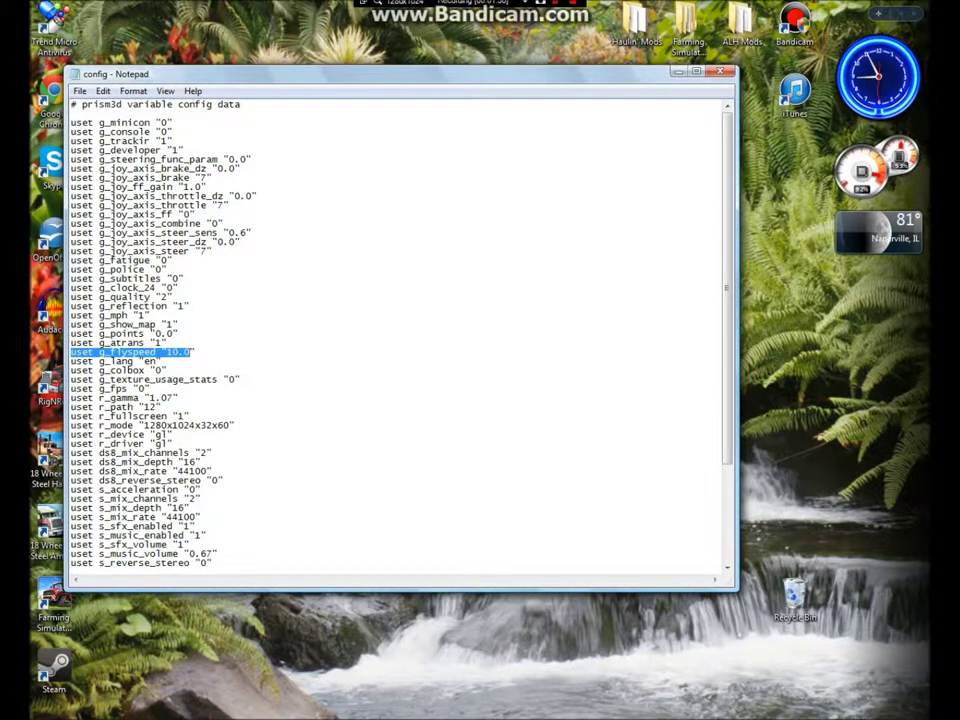
Scroll through the config file's prism3d settings, then close Notepad.
scroll(395, 335, "down", 5)
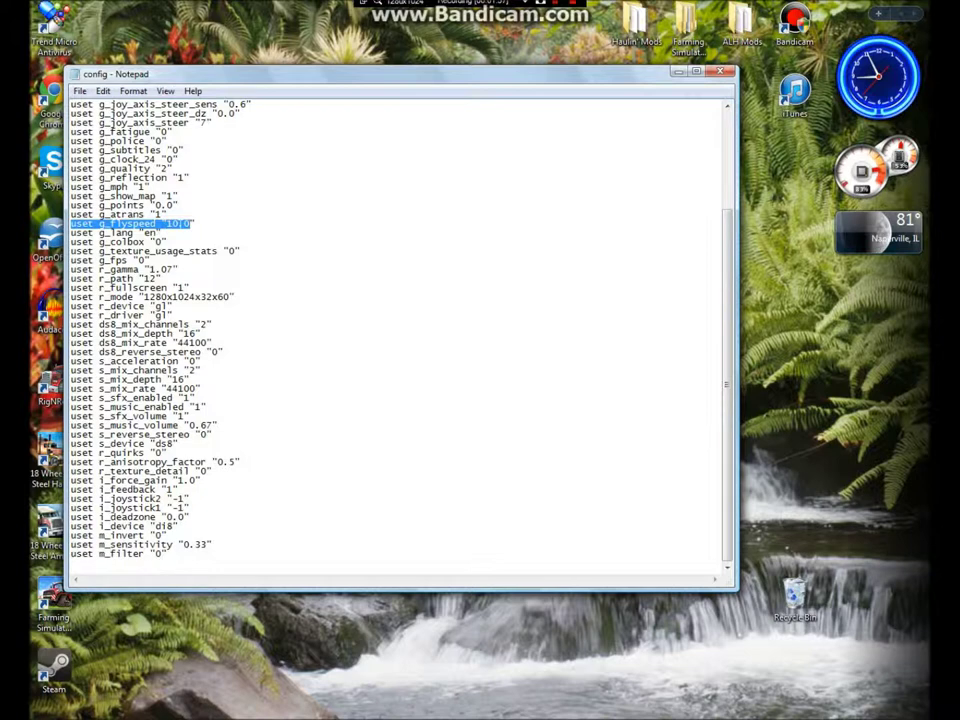
scroll(395, 335, "up", 5)
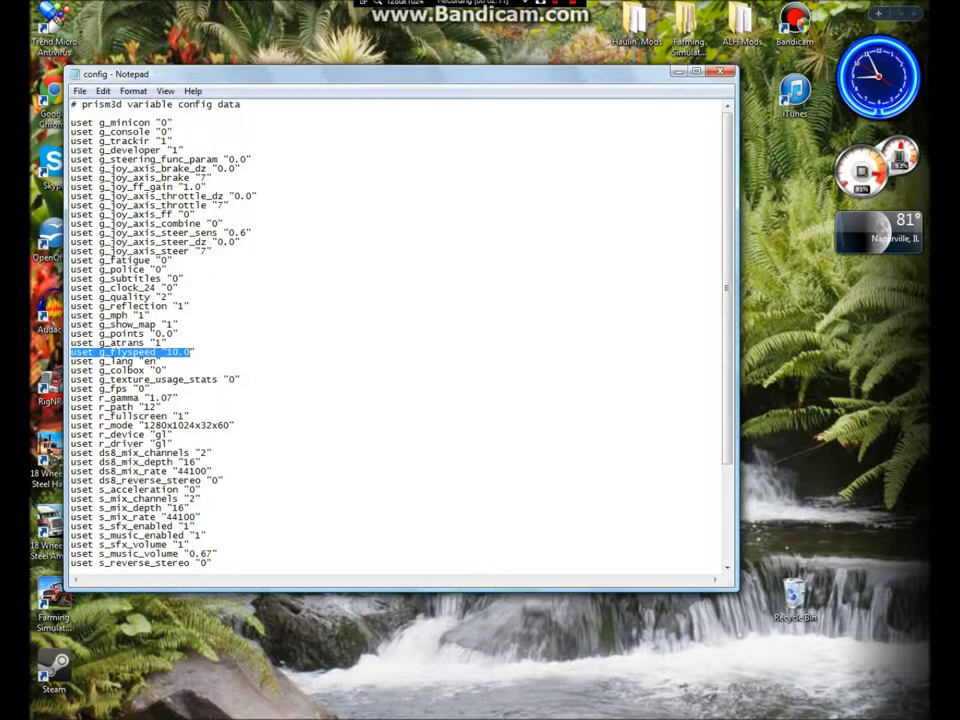
scroll(545, 355, "down", 5)
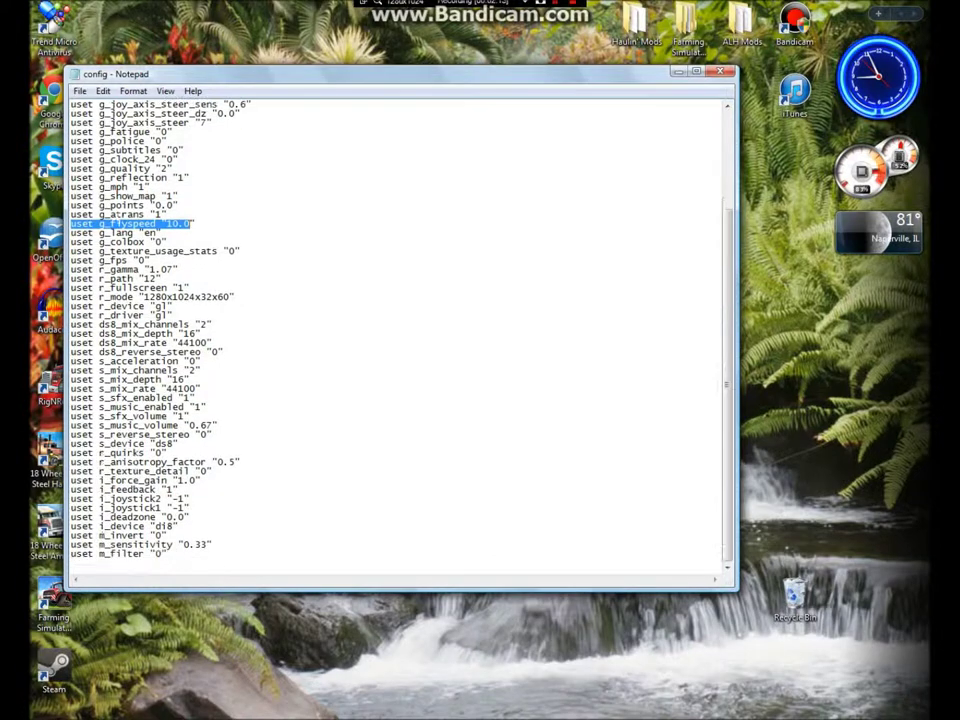
left_click(720, 72)
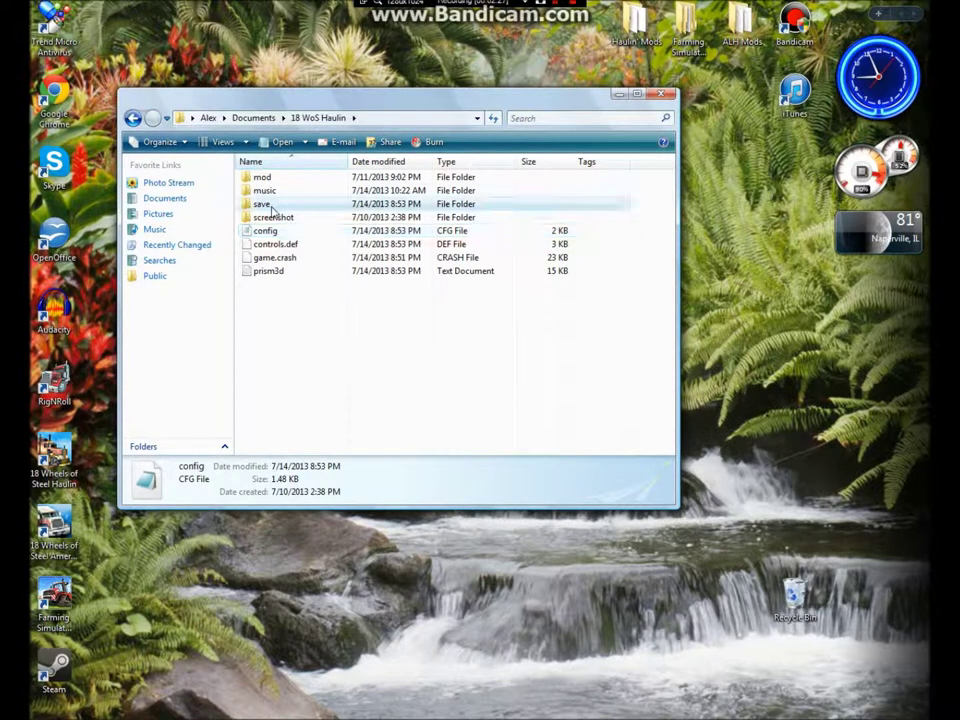
Open the game file from save slot 2 in Notepad.
double_click(315, 203)
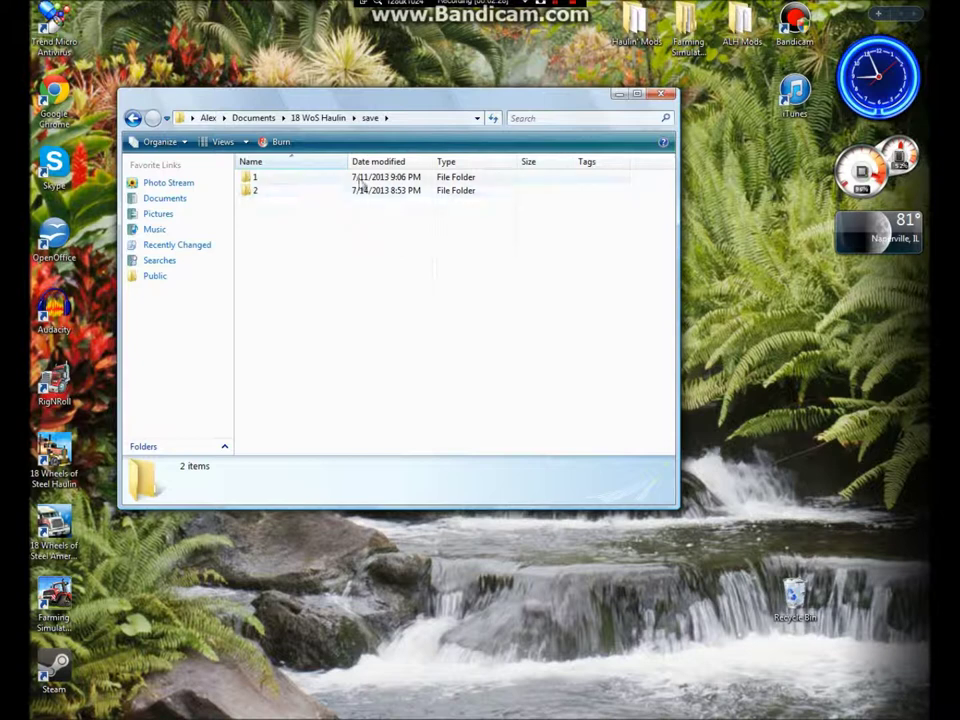
double_click(264, 192)
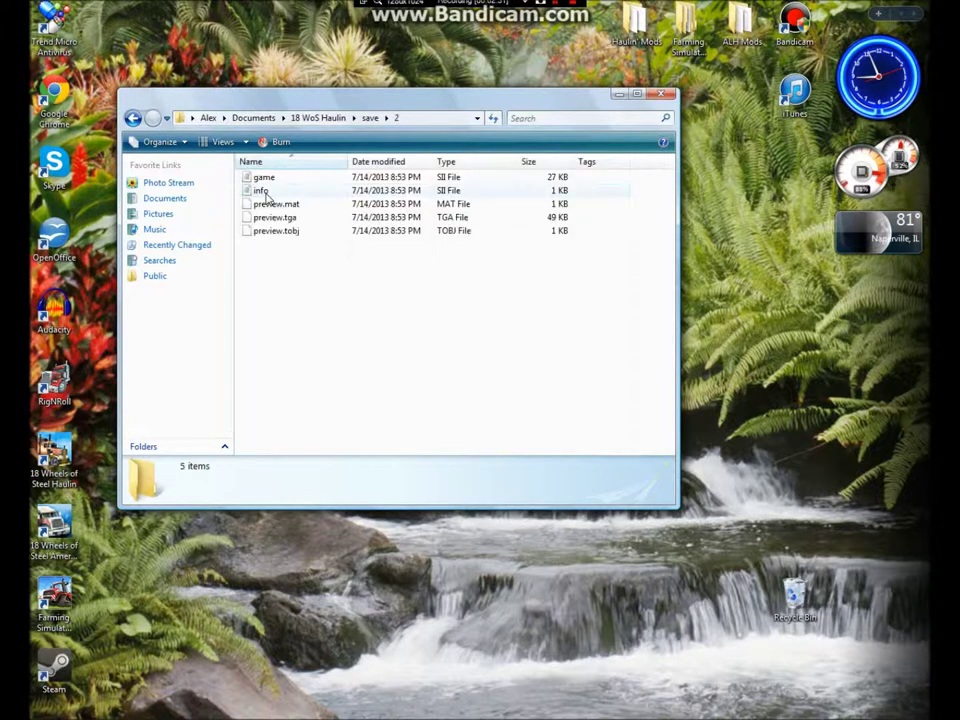
double_click(309, 179)
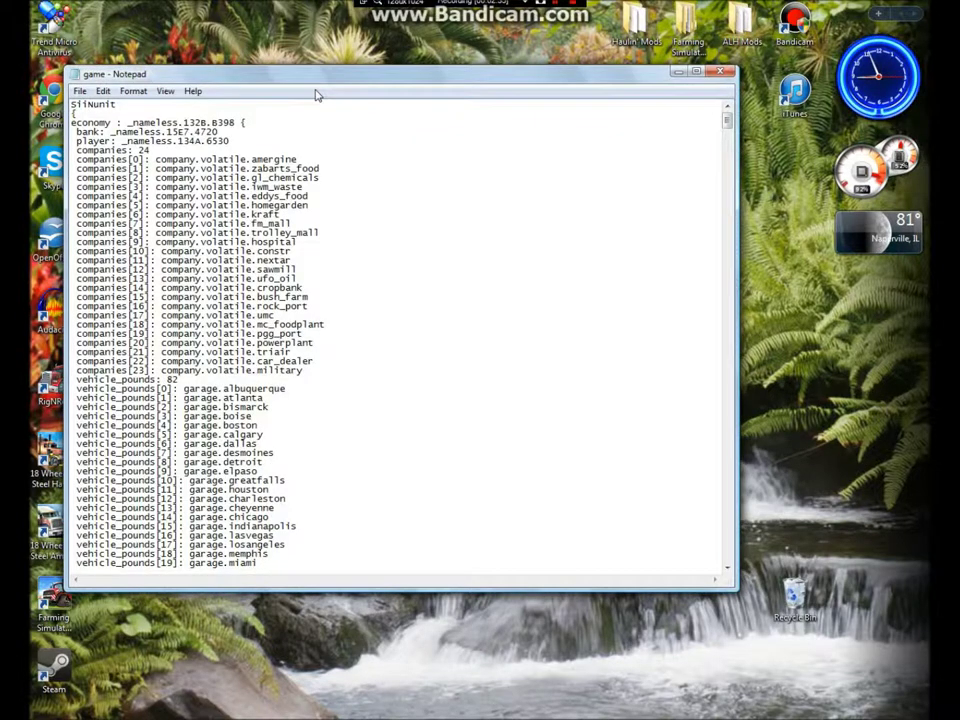
Change the bank's money_account value from 50000 to 60000000.
scroll(400, 335, "down", 20)
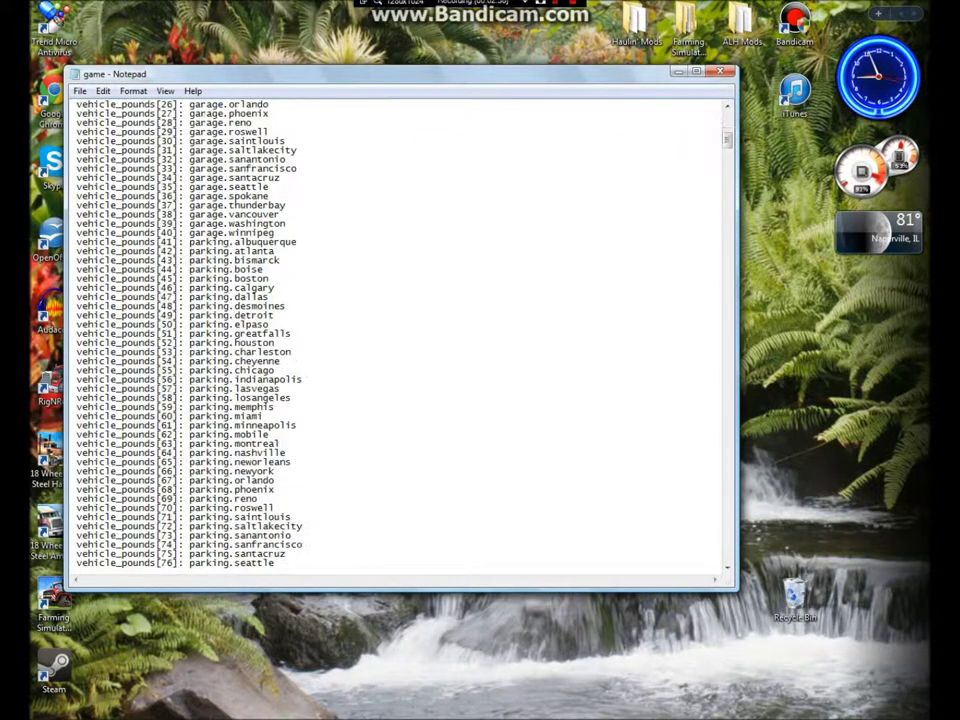
scroll(400, 335, "down", 17)
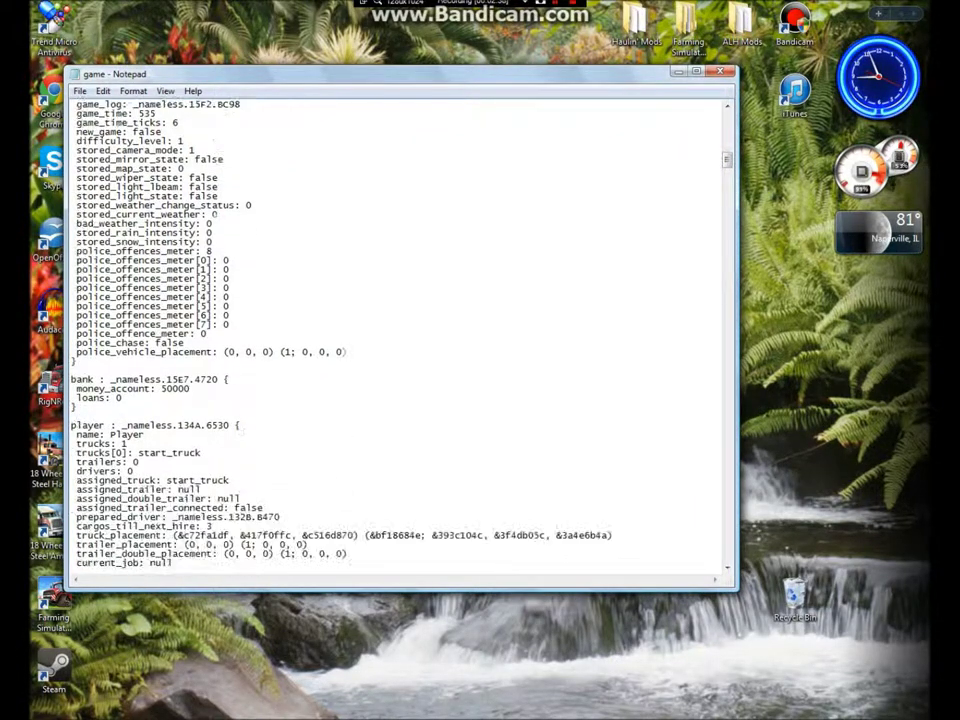
left_click_drag(70, 269, 78, 297)
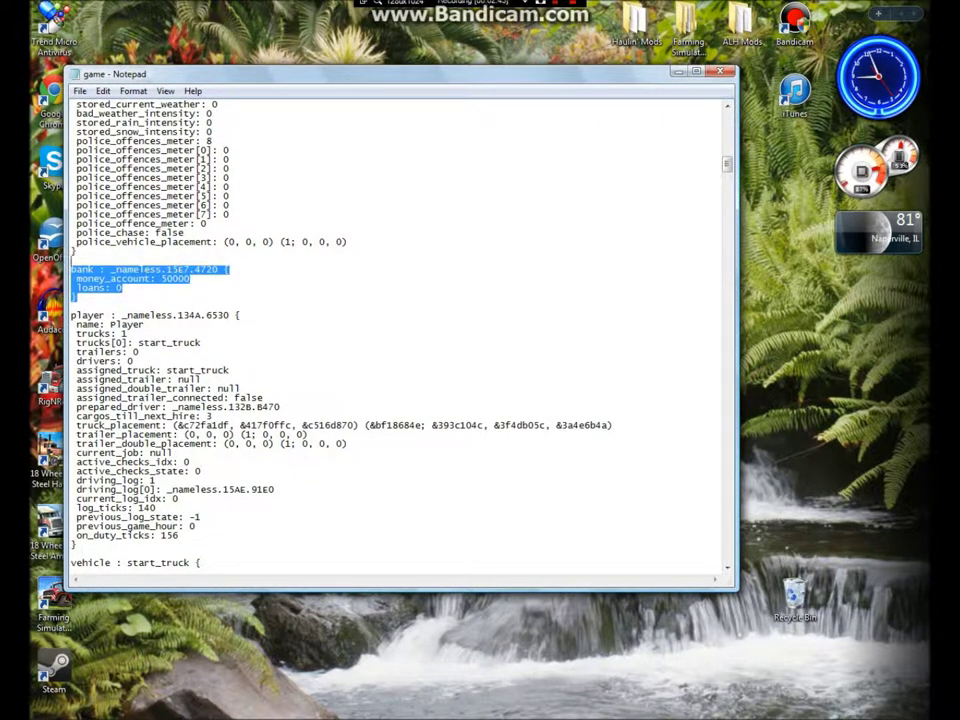
left_click(166, 278)
left_click_drag(166, 278, 189, 279)
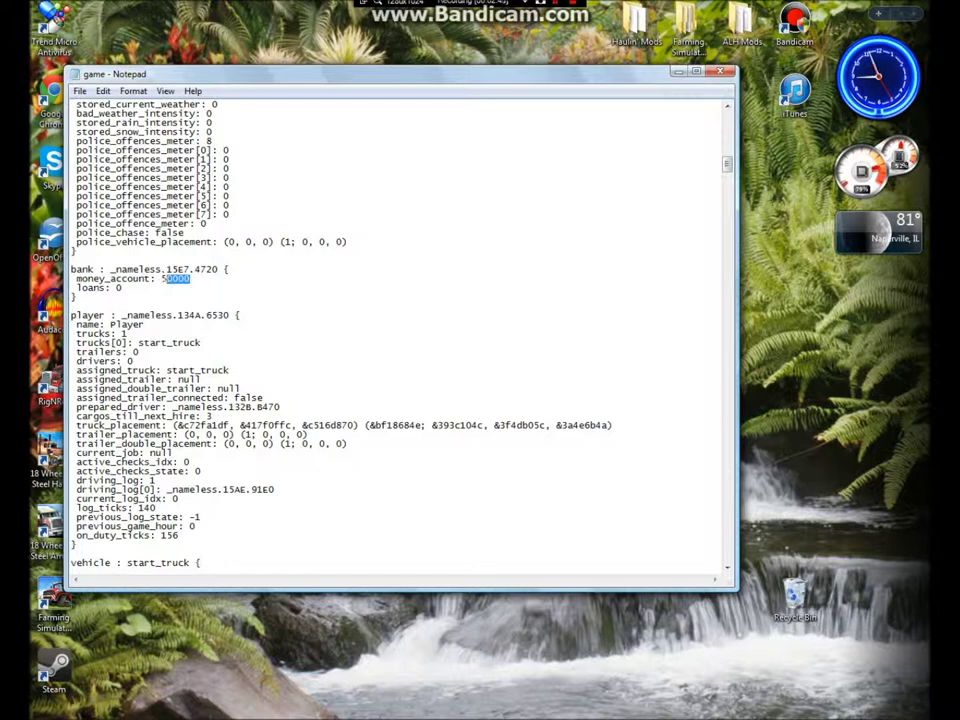
double_click(175, 278)
type("60")
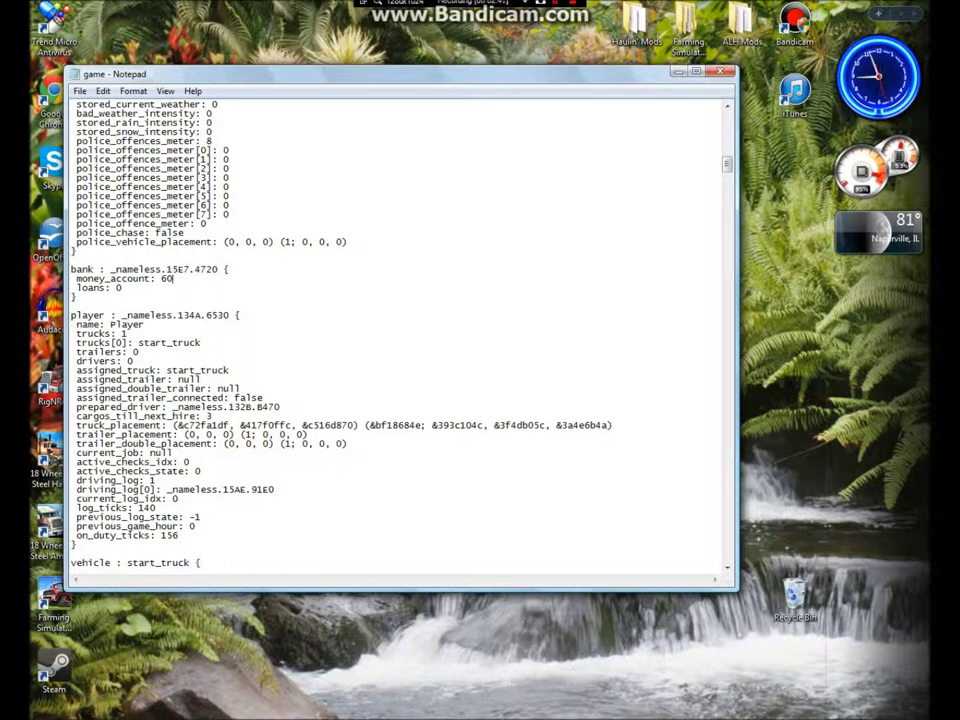
type("000000")
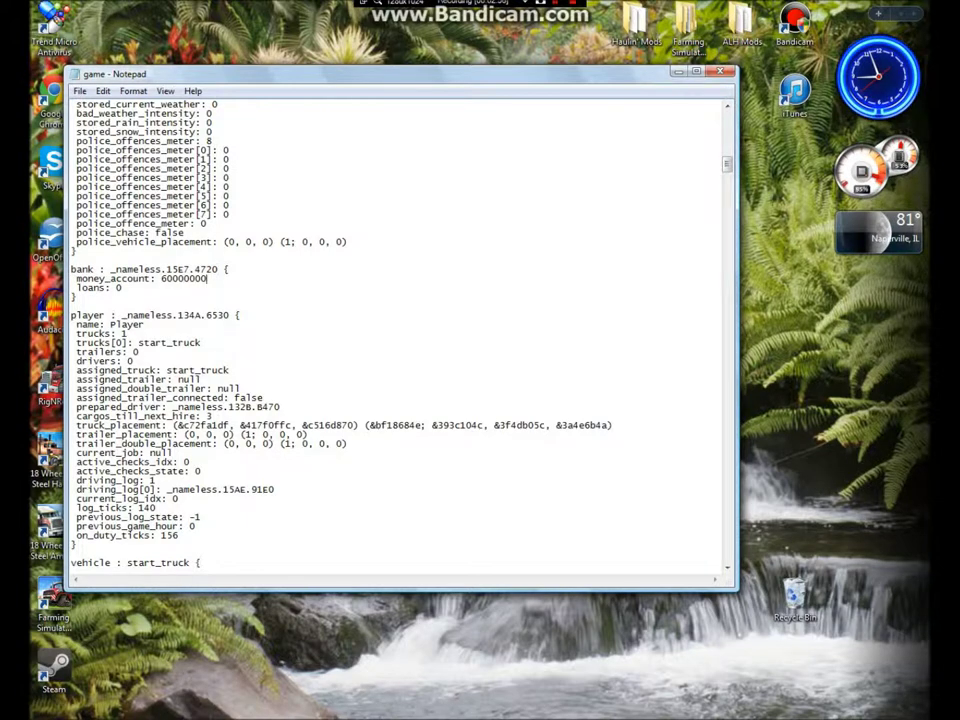
left_click(72, 287)
Replace the player name 'Player' with a new name and save game.sii.
left_click_drag(146, 324, 106, 324)
type("Alex")
key("alt+F4")
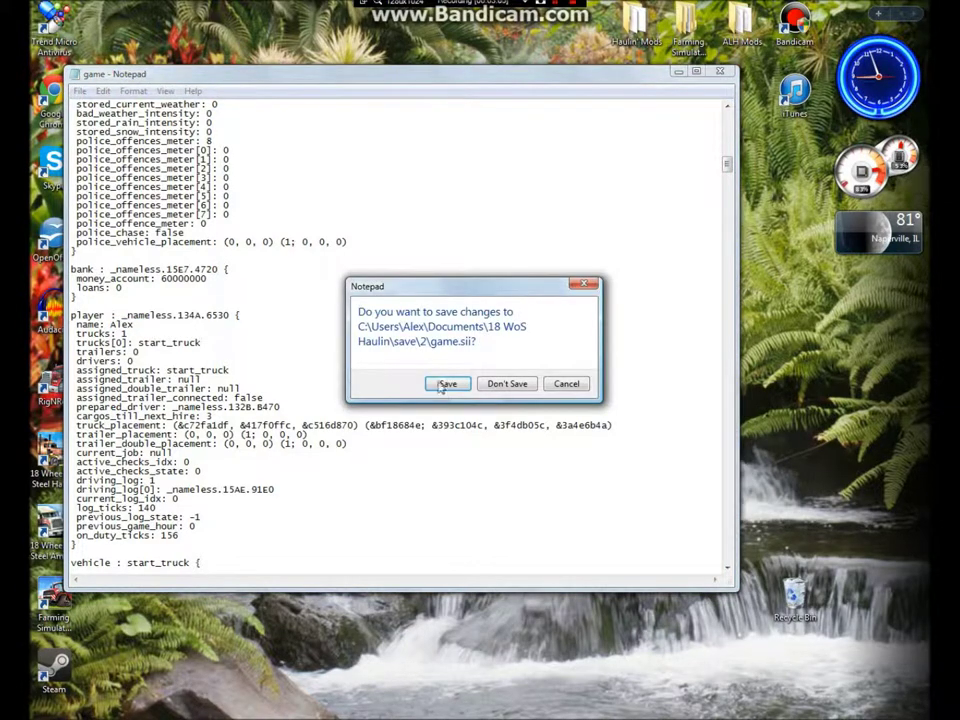
left_click(447, 384)
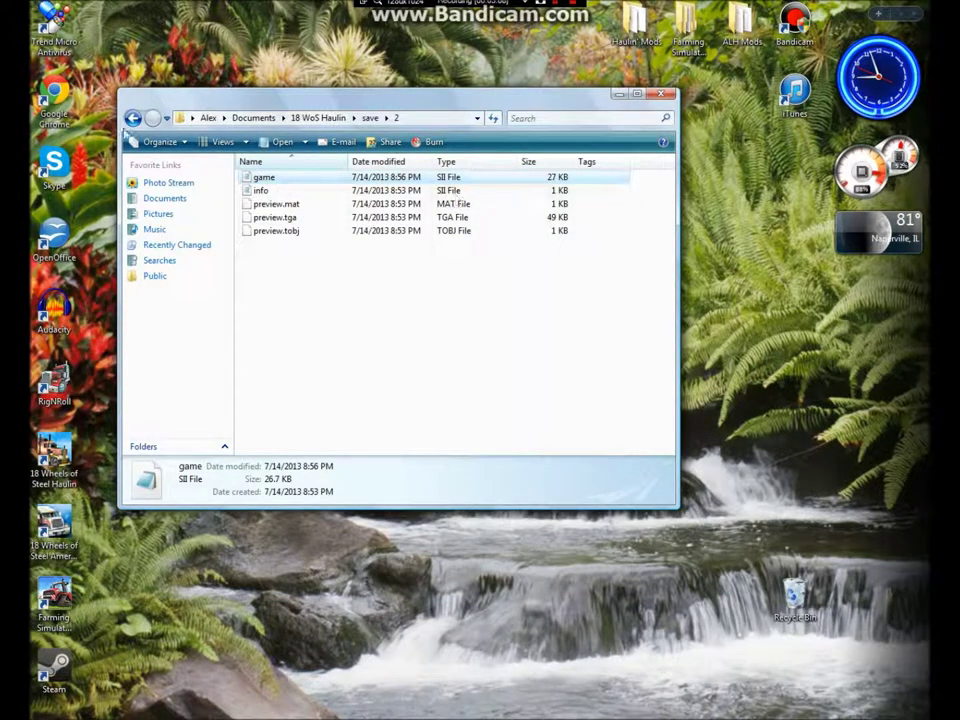
Return to the 18 WoS Haulin folder and look through the songs in its music folder.
left_click(134, 118)
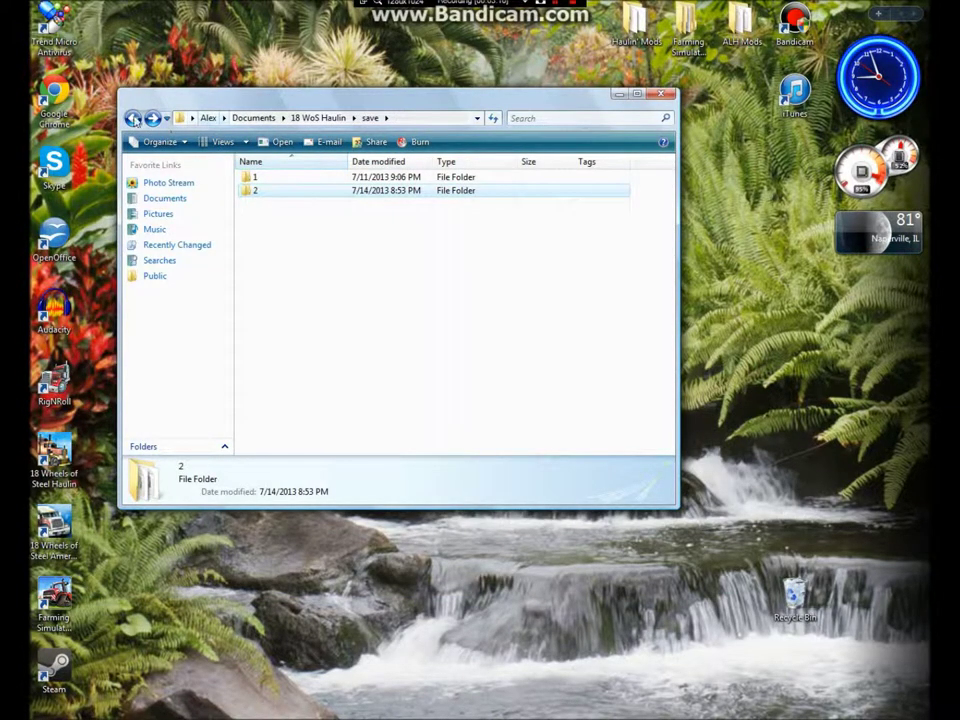
left_click(132, 118)
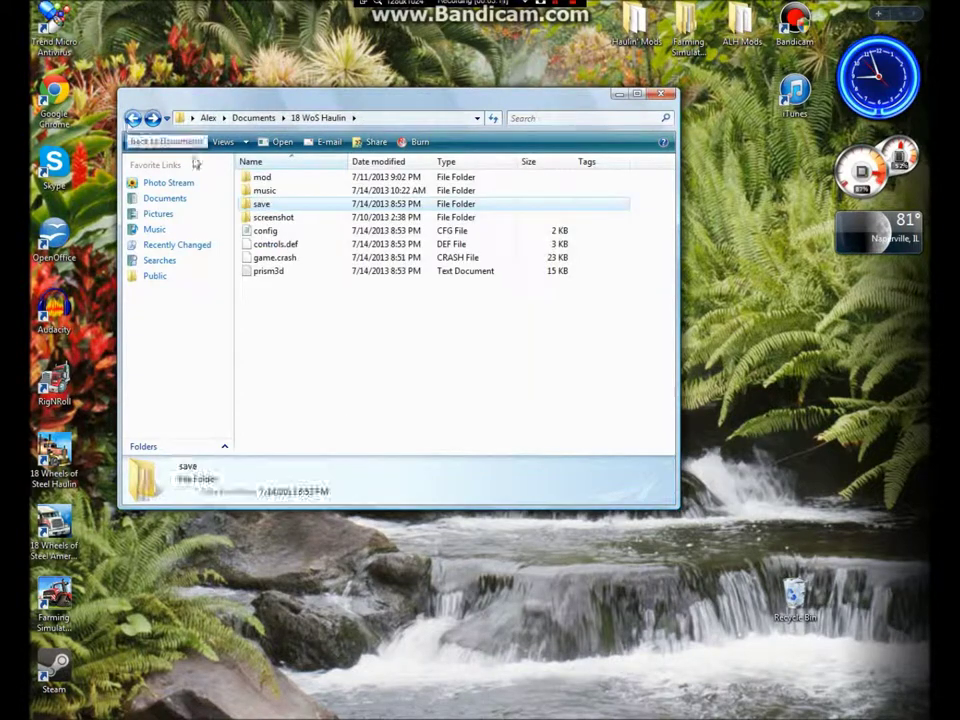
left_click(278, 190)
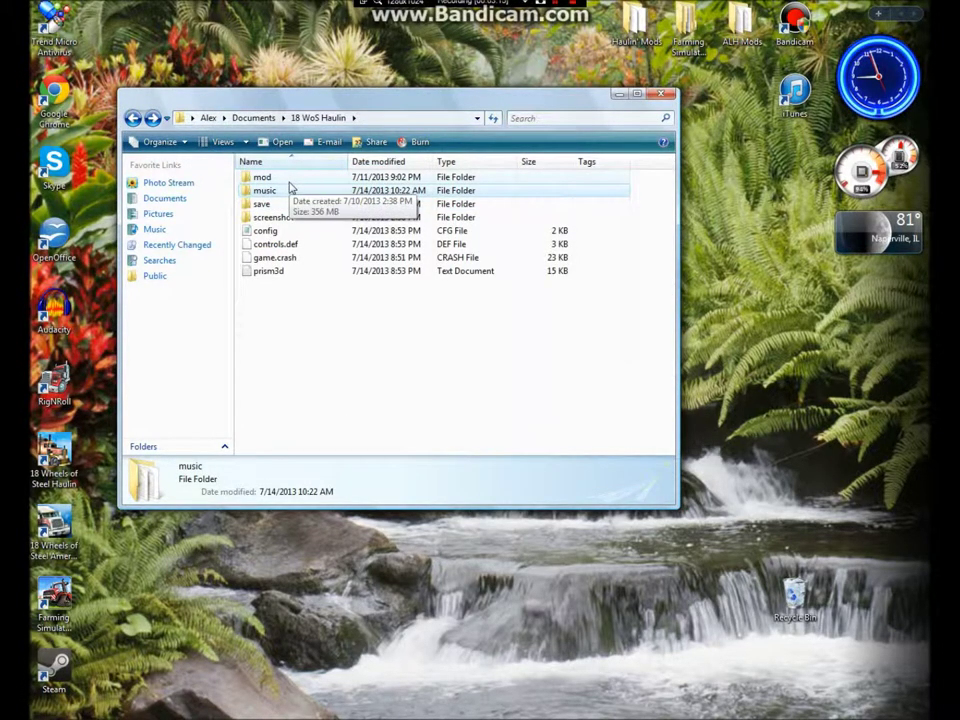
double_click(297, 193)
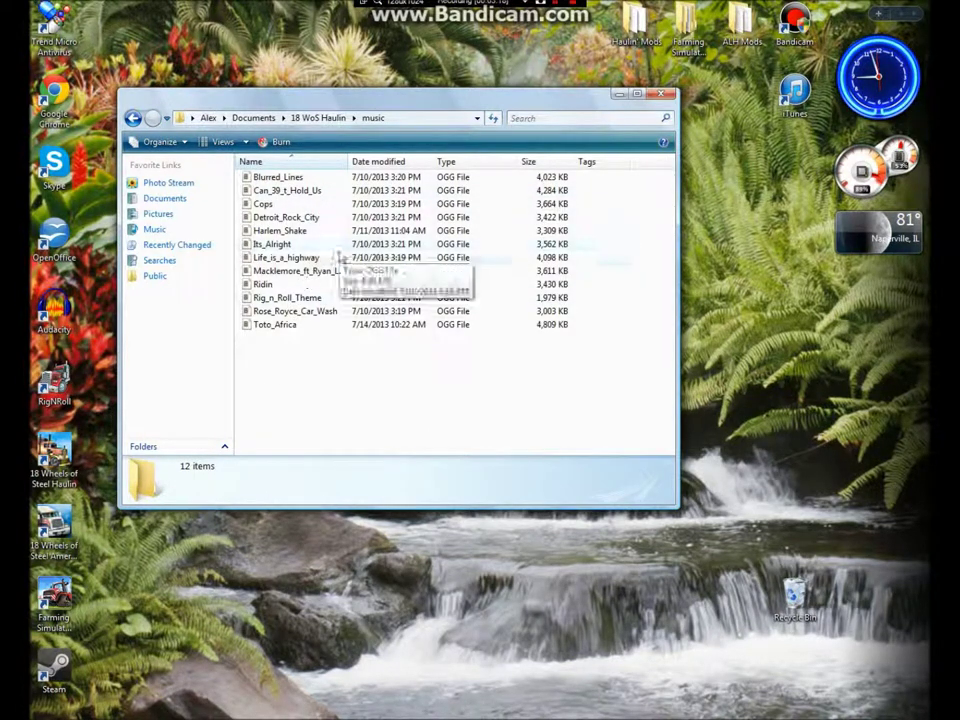
left_click(134, 118)
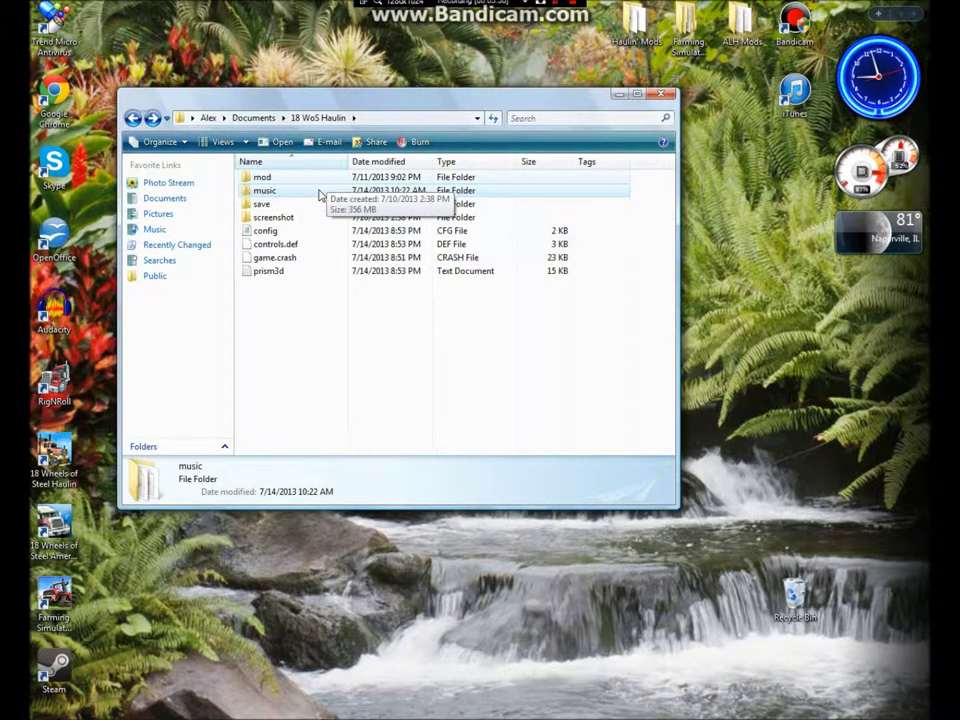
Move the Haulin' Mods desktop icon and open that folder.
left_click(355, 178)
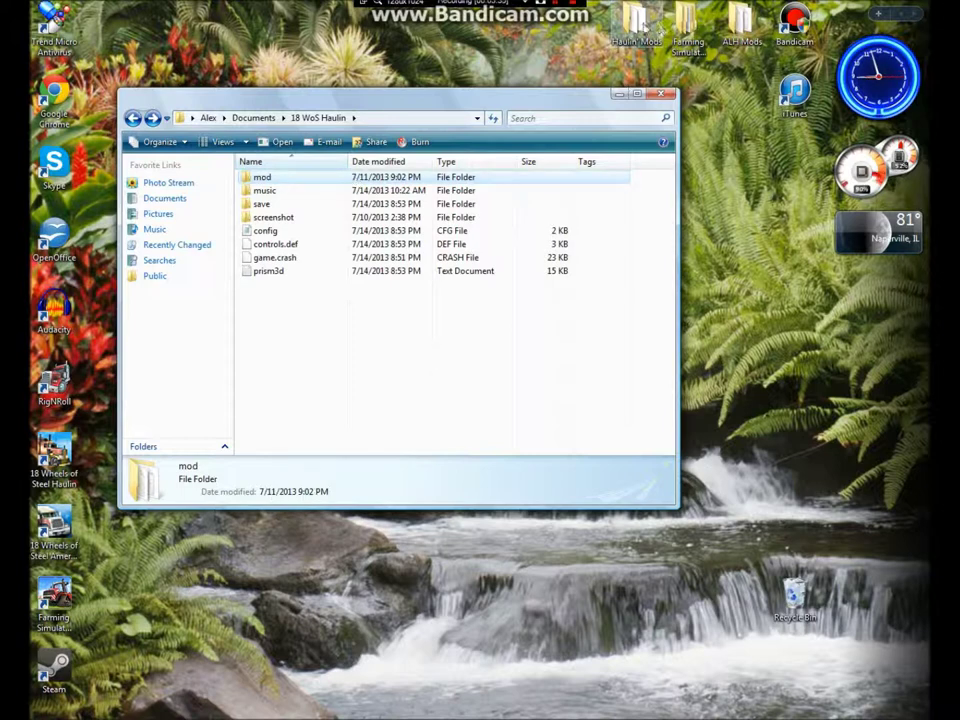
left_click_drag(636, 22, 679, 81)
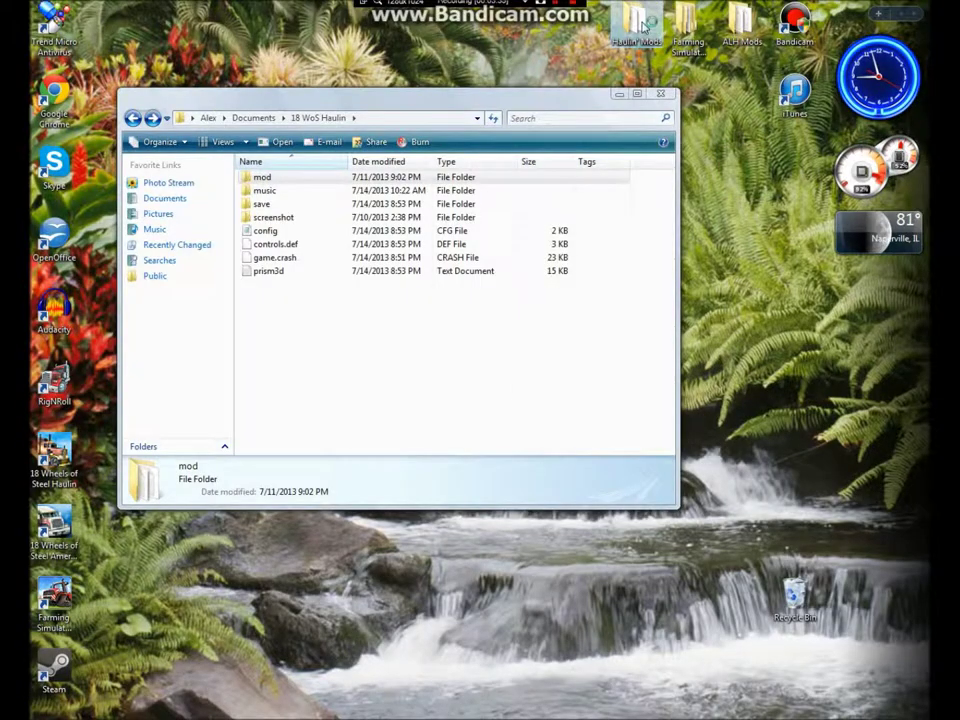
double_click(679, 81)
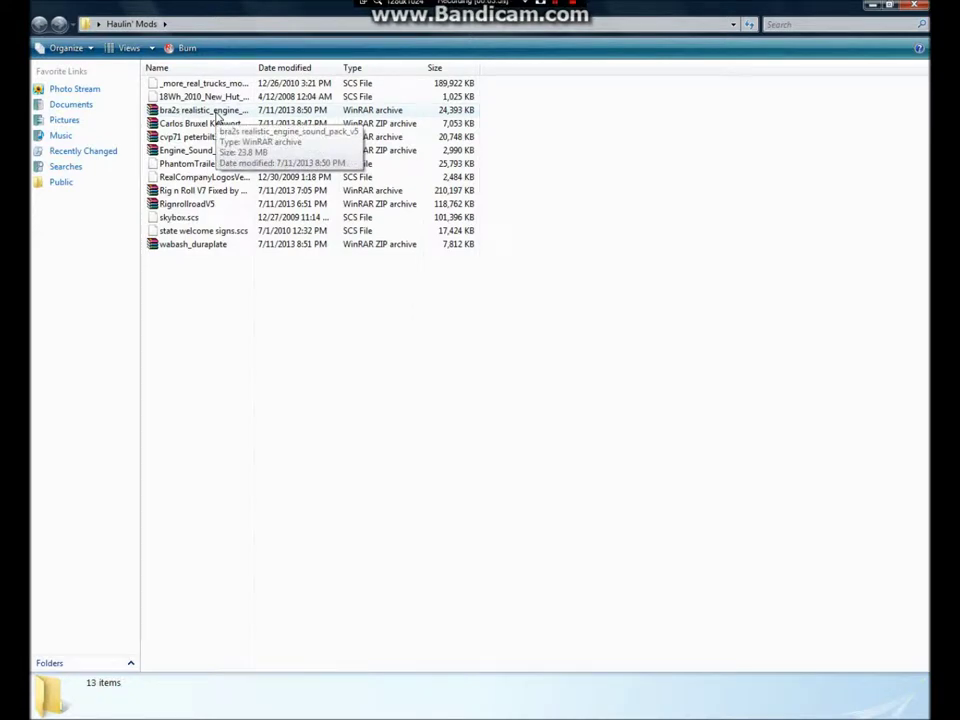
Open the bra2s realistic_engine_sound_pack_v5 archive in WinRAR.
left_click(215, 112)
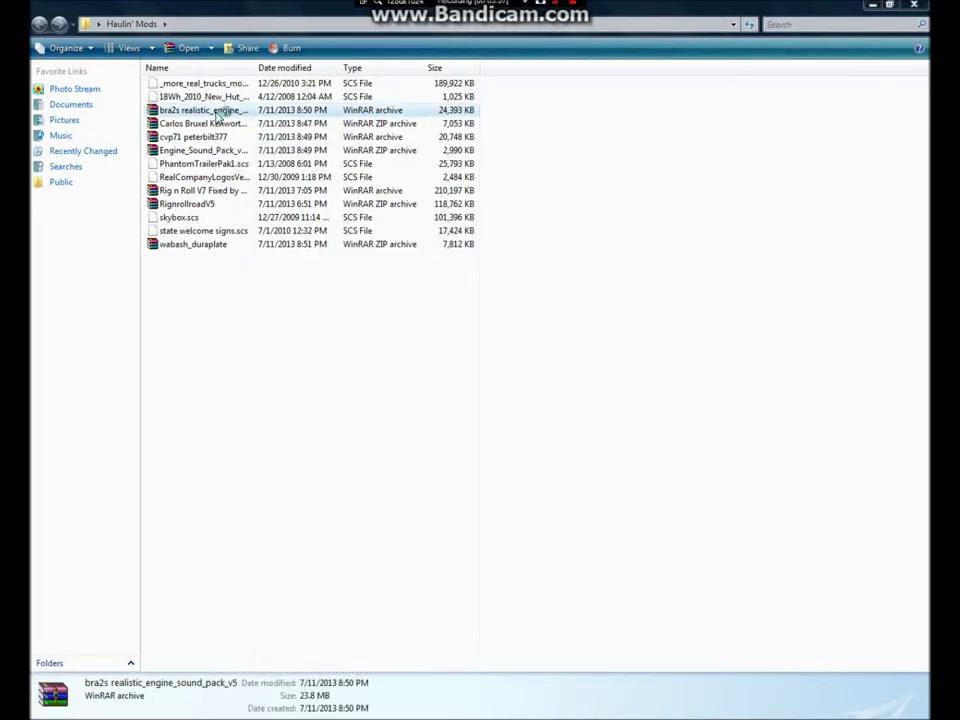
key("Return")
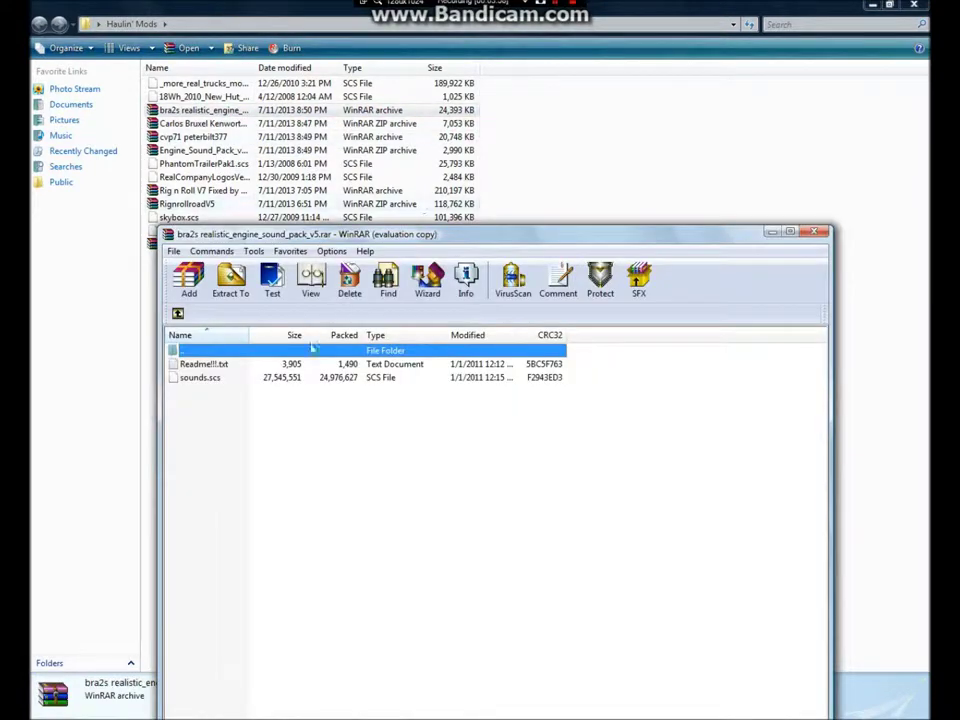
View sounds.scs, close WinRAR, restore Haulin' Mods and open the game's mod folder.
left_click(204, 378)
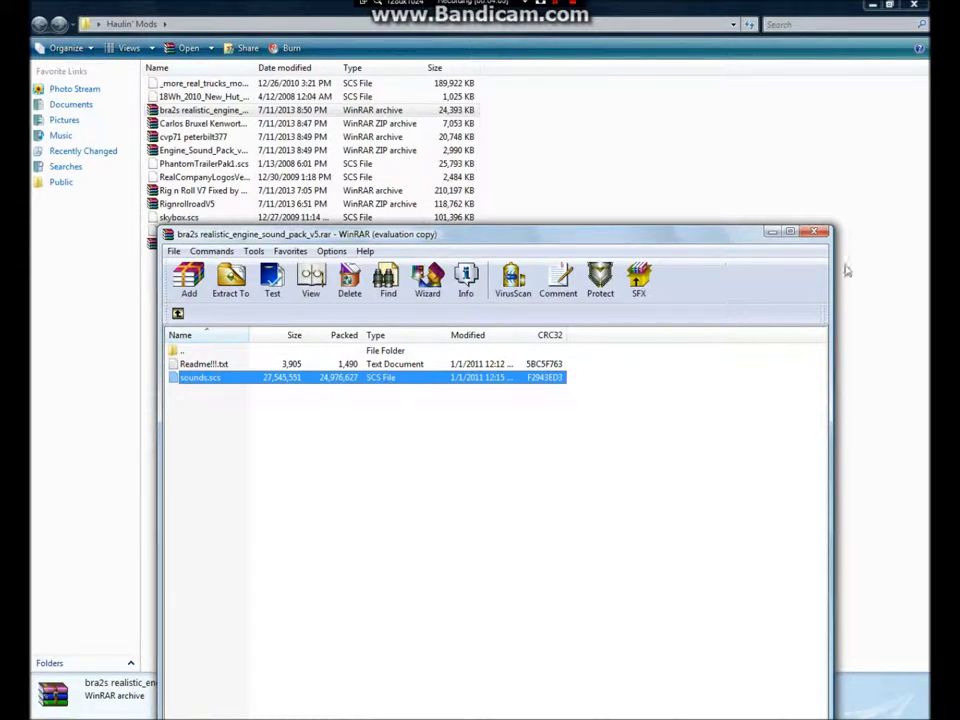
left_click(814, 231)
left_click(405, 205)
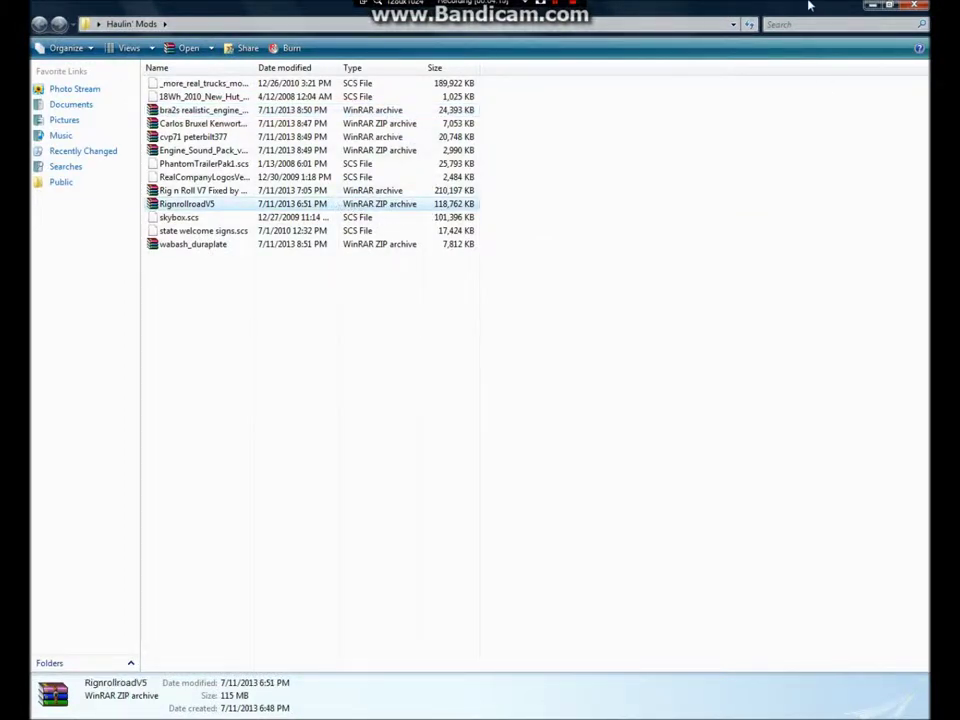
left_click(873, 10)
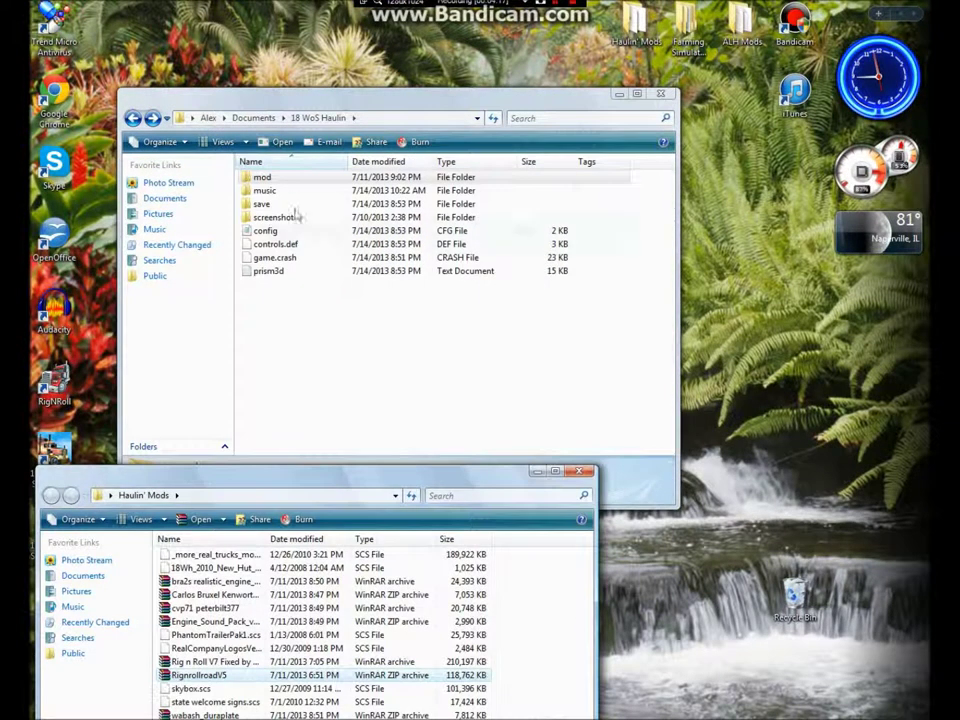
double_click(287, 180)
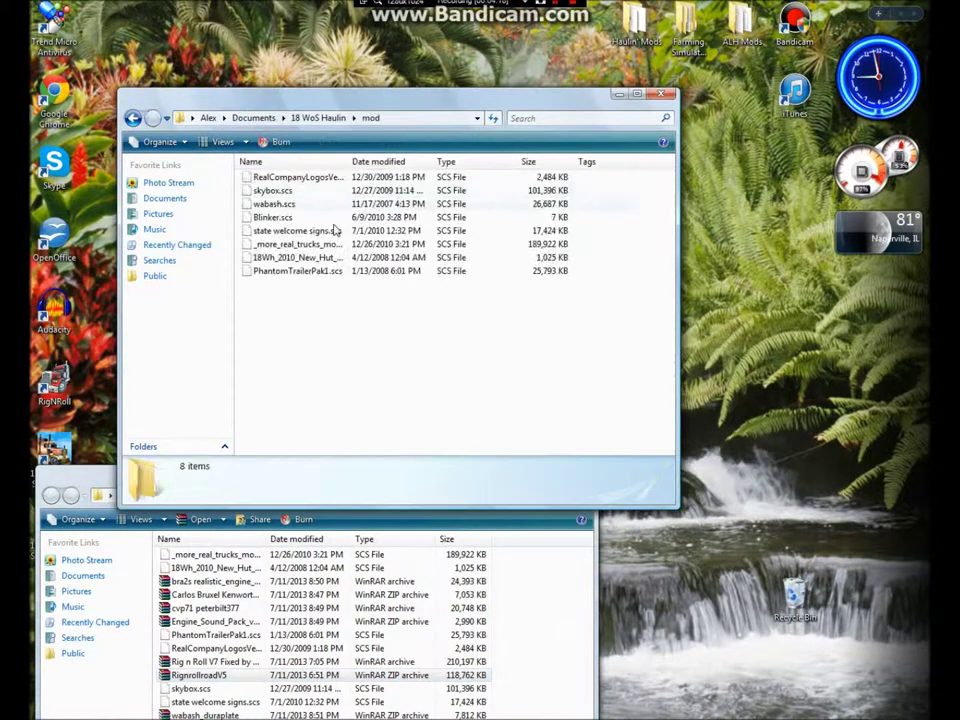
Close the Haulin' Mods window and select all eight mod files.
left_click(268, 512)
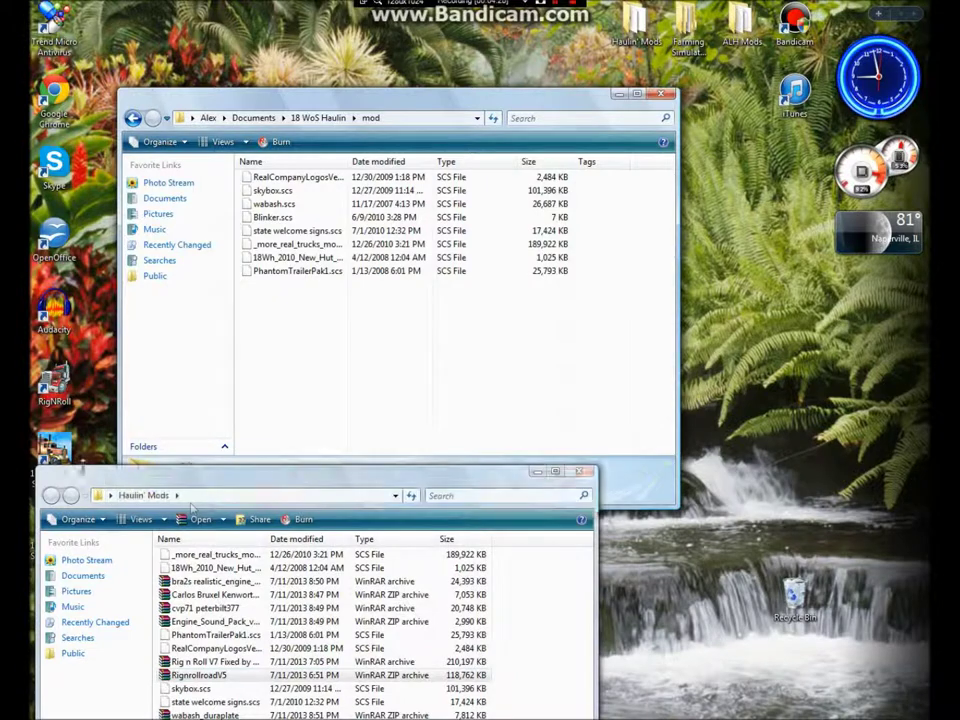
left_click(578, 470)
left_click_drag(315, 316, 336, 156)
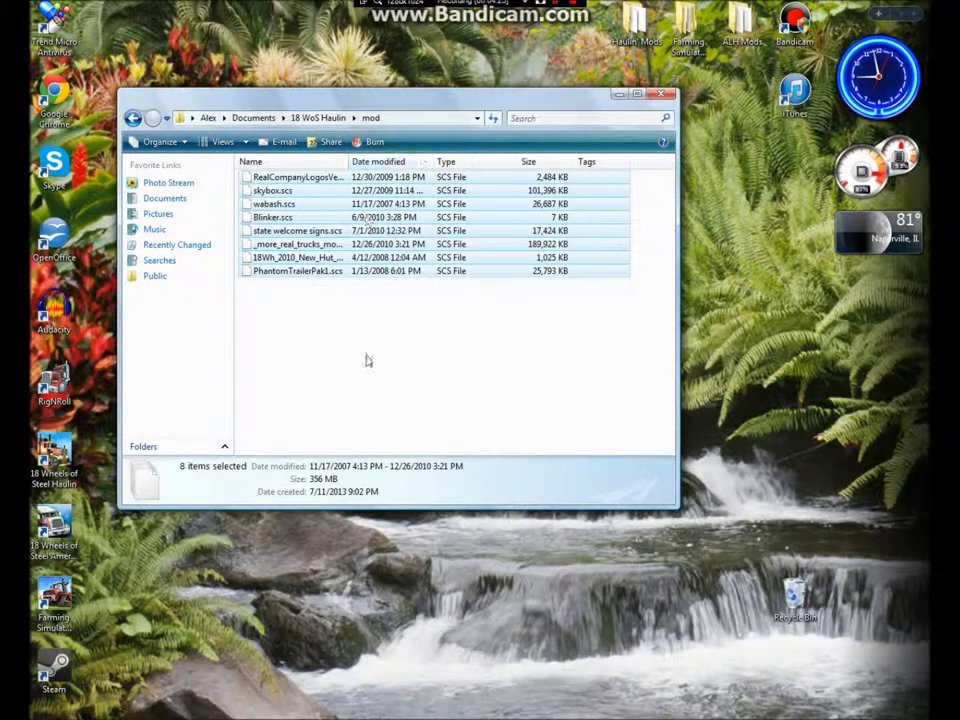
Check wabash, Blinker, state welcome signs, more_real_trucks, 18Wh 2010 and PhantomTrailerPak1, then close the window.
left_click(308, 204)
left_click(314, 220)
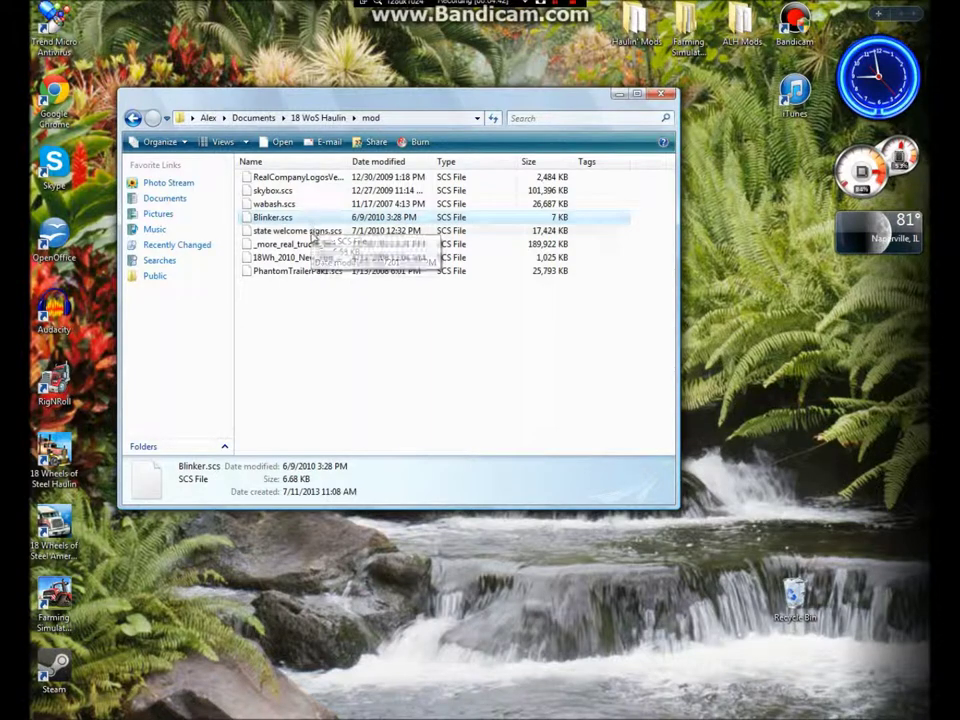
left_click(322, 231)
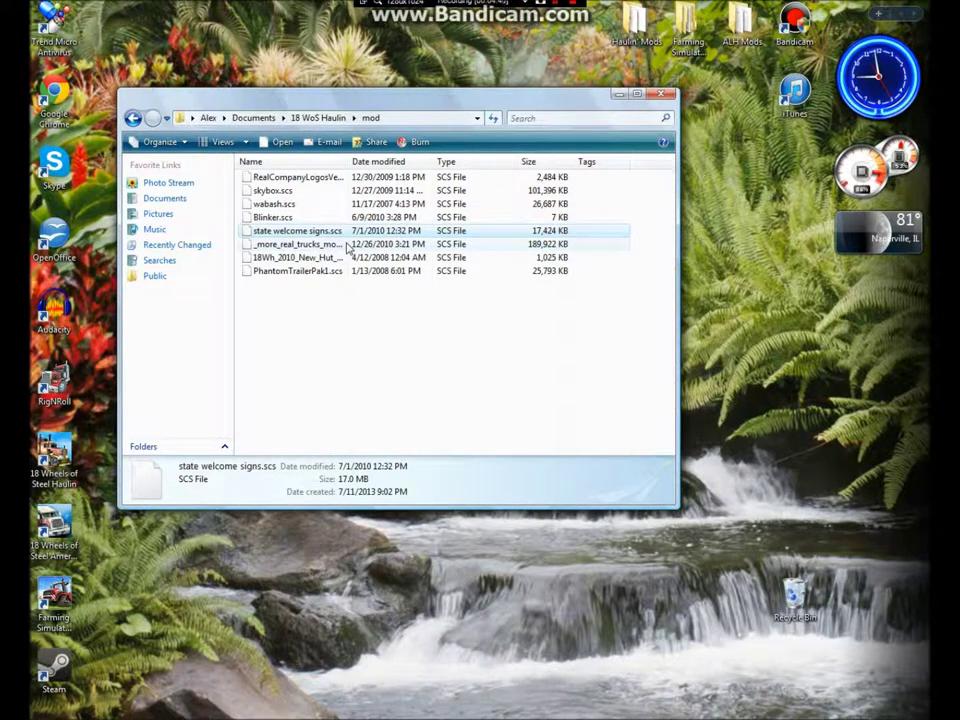
left_click(348, 245)
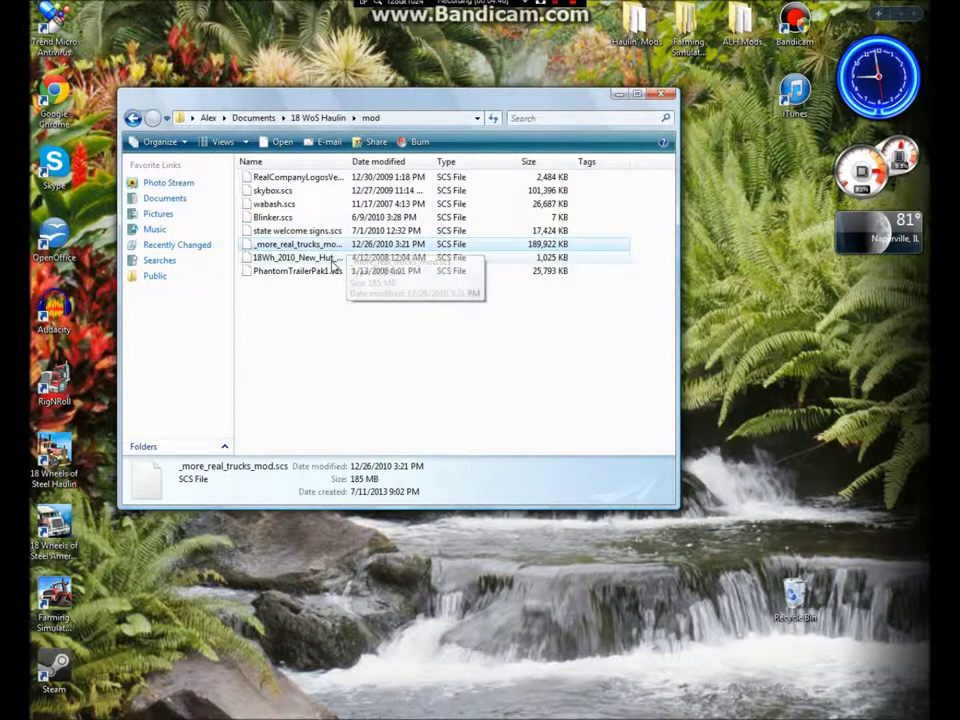
left_click(338, 258)
left_click(330, 271)
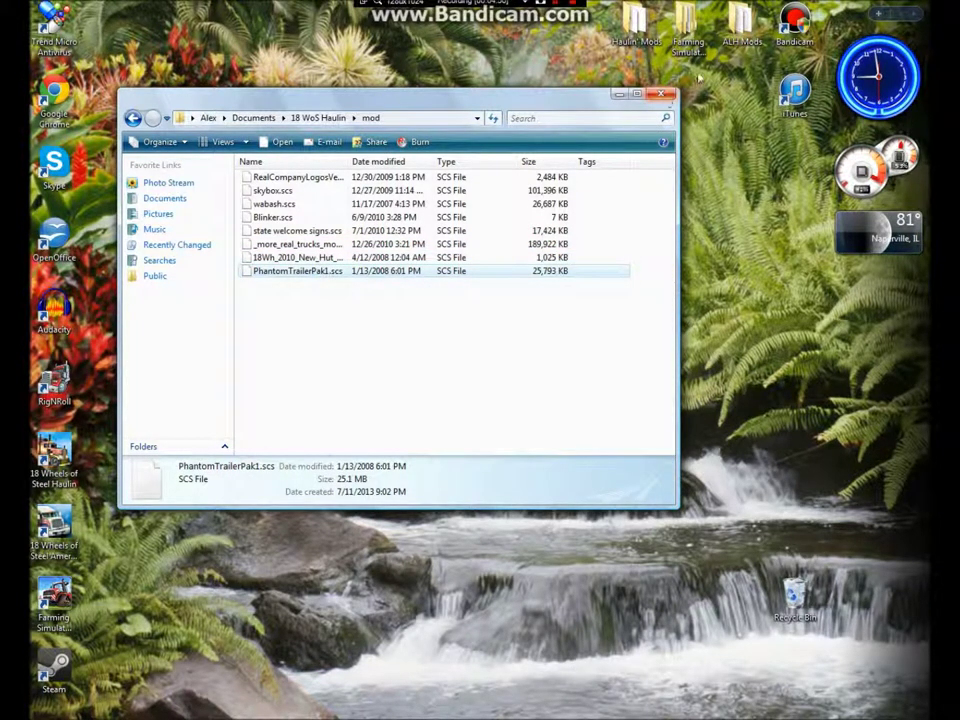
left_click(661, 93)
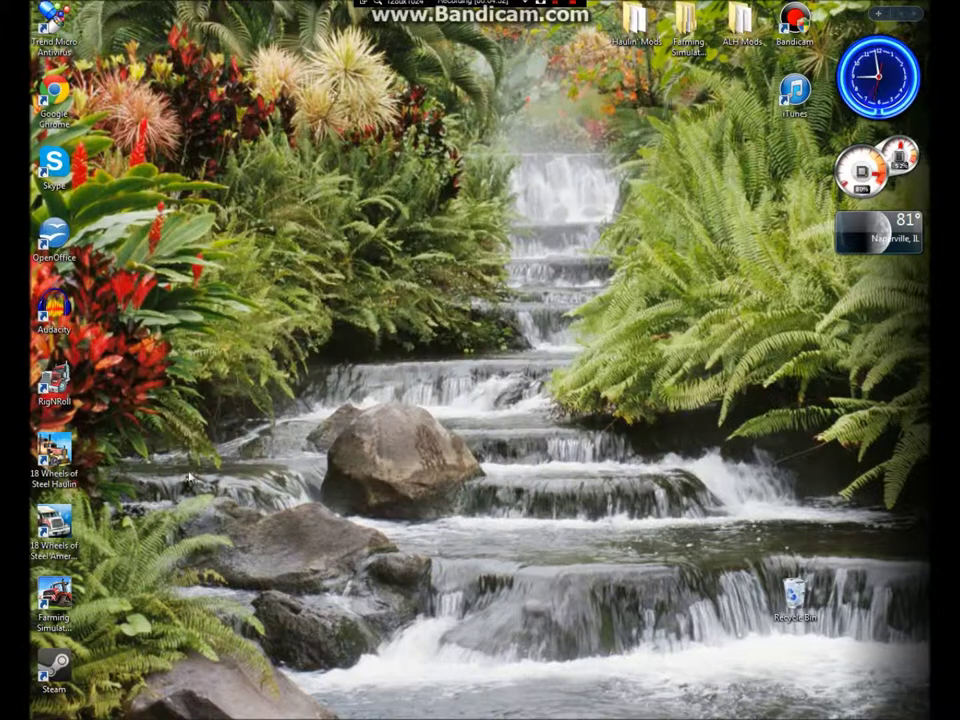
Reach the Documents folder through Pictures and the user's personal folder.
key("super")
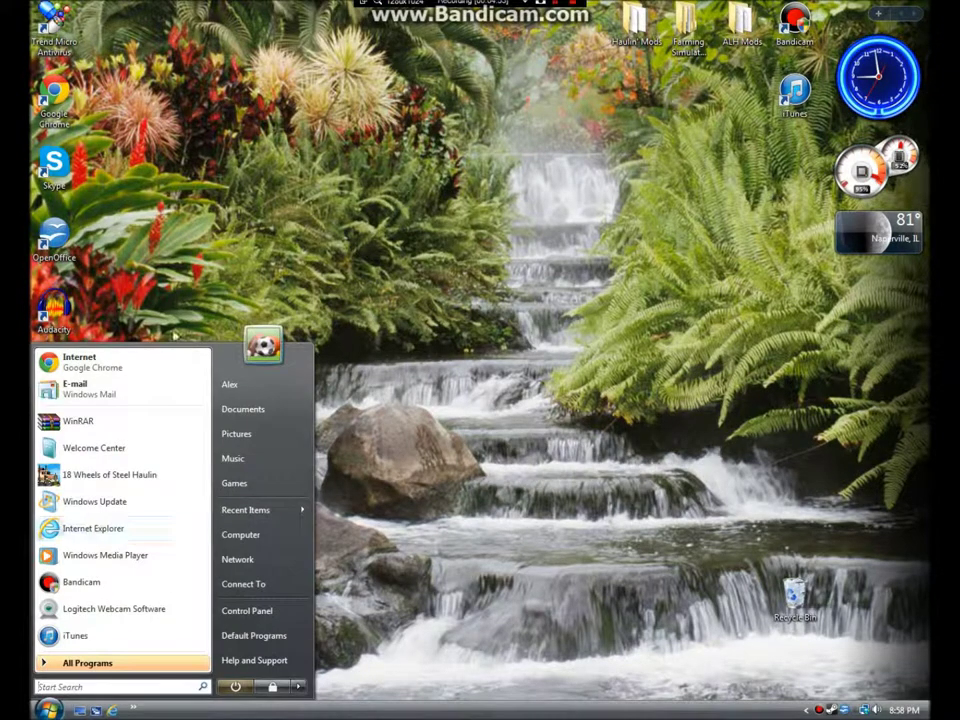
left_click(240, 433)
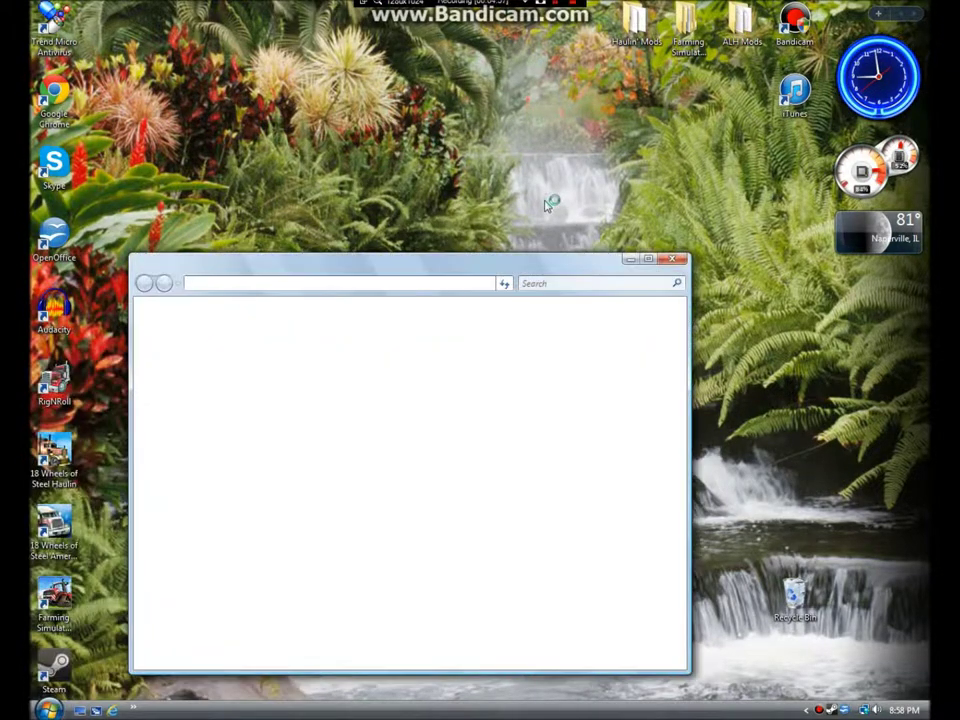
left_click(219, 283)
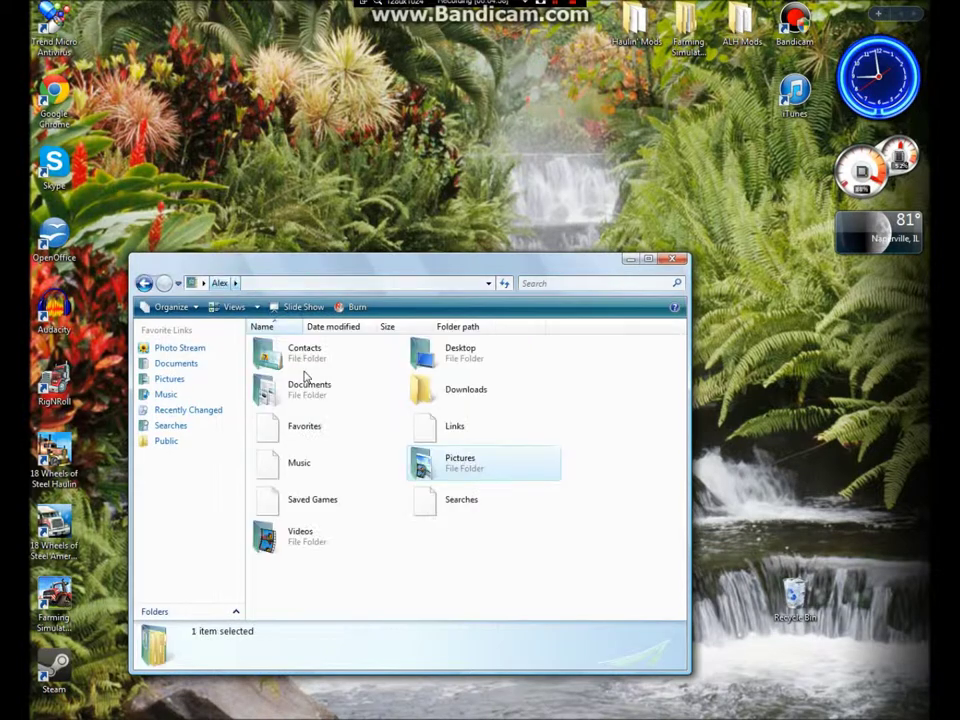
double_click(320, 382)
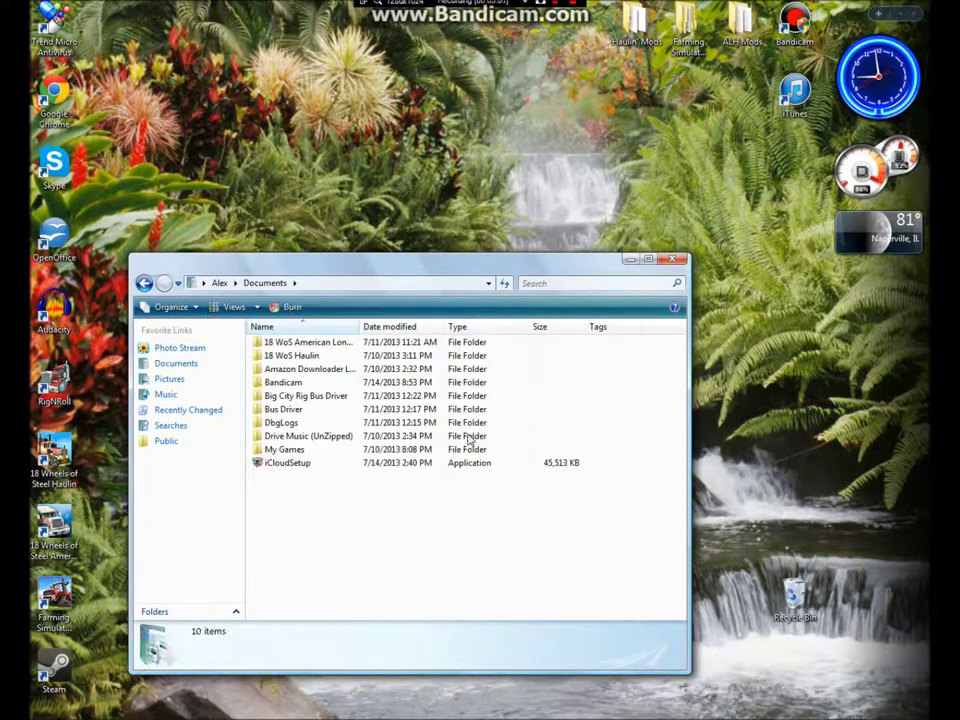
Open the 18 WoS American Long Haul save slot 1 game file in Notepad.
double_click(321, 341)
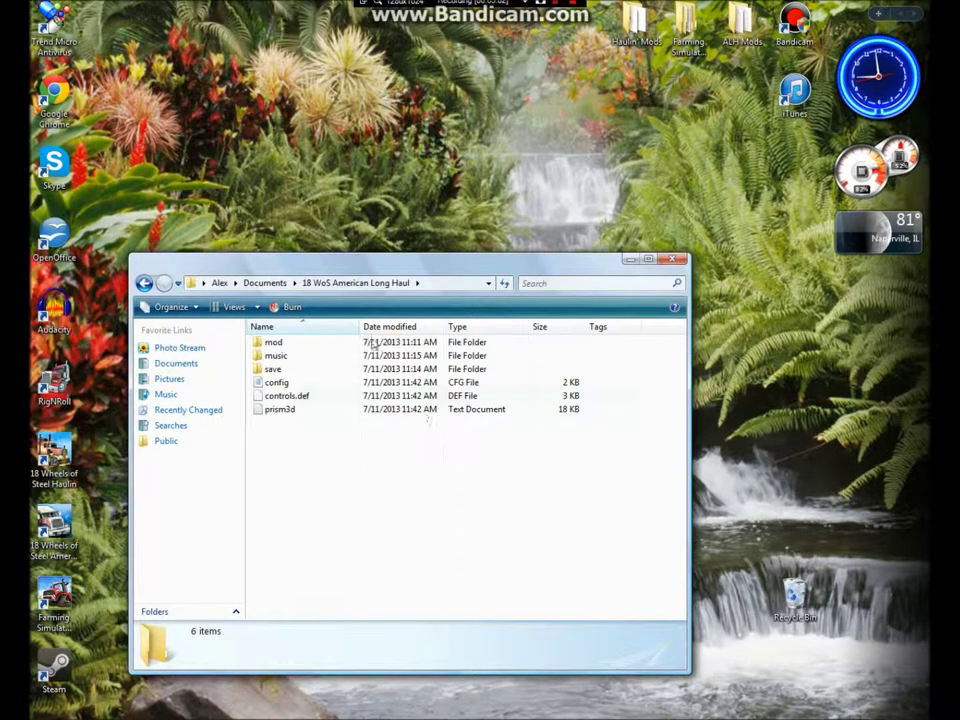
double_click(290, 369)
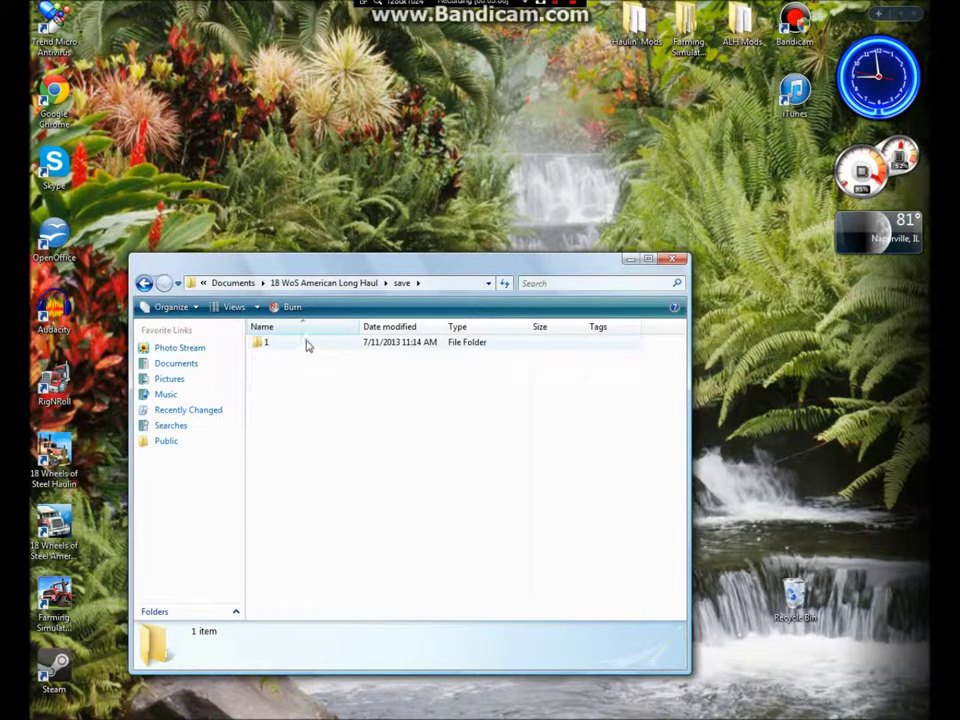
double_click(306, 343)
double_click(311, 343)
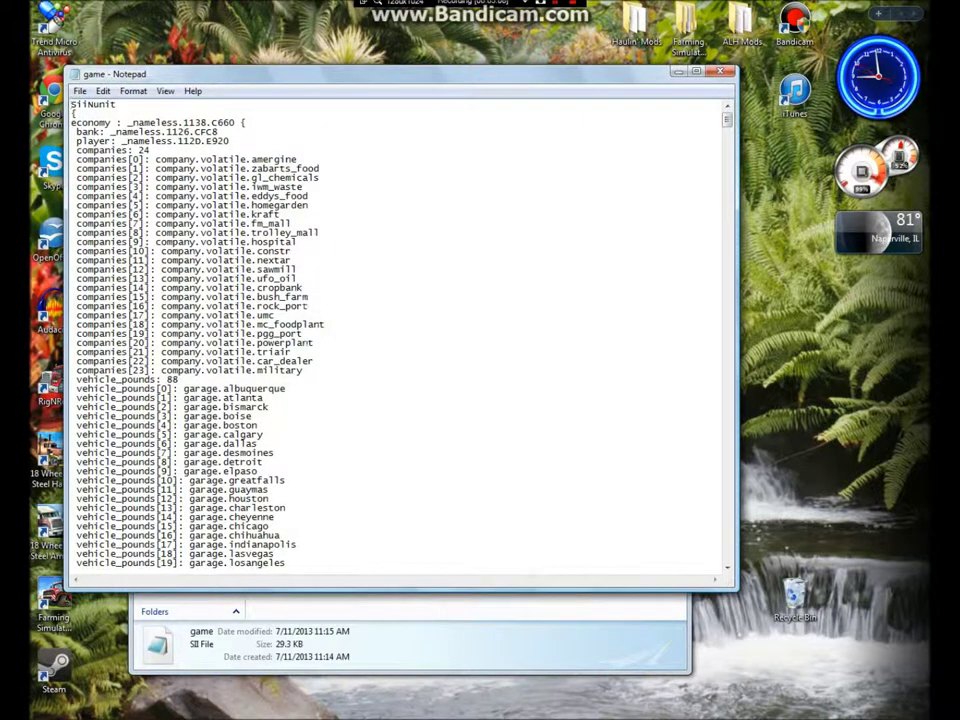
In game.sii, find the bank block and replace the player's name with a new name.
scroll(305, 339, "down", 20)
scroll(400, 335, "down", 12)
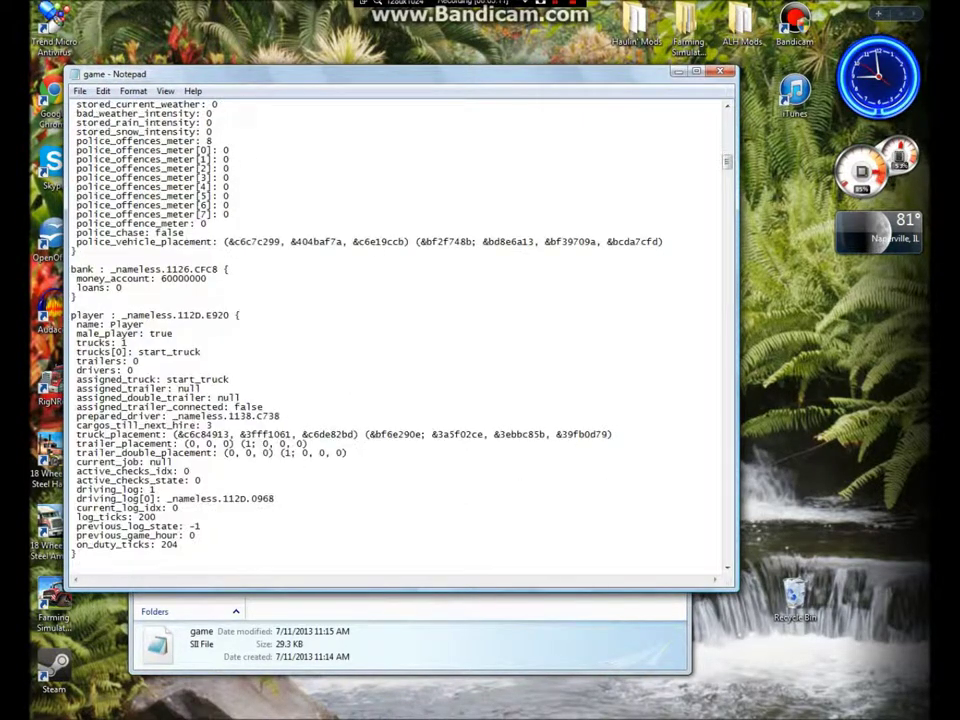
left_click_drag(121, 287, 71, 269)
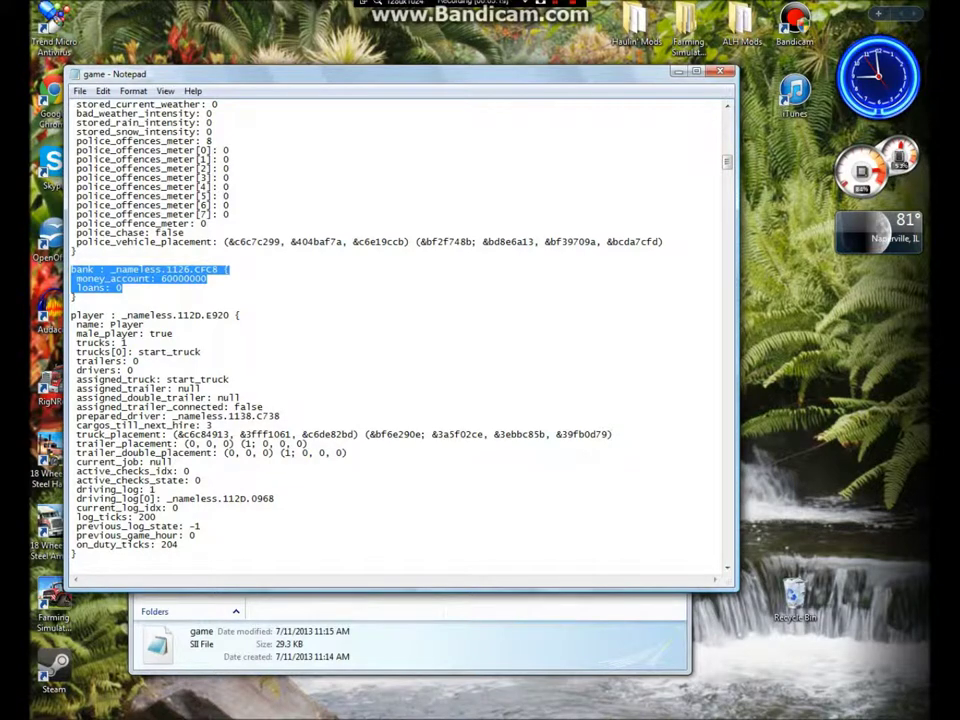
double_click(127, 324)
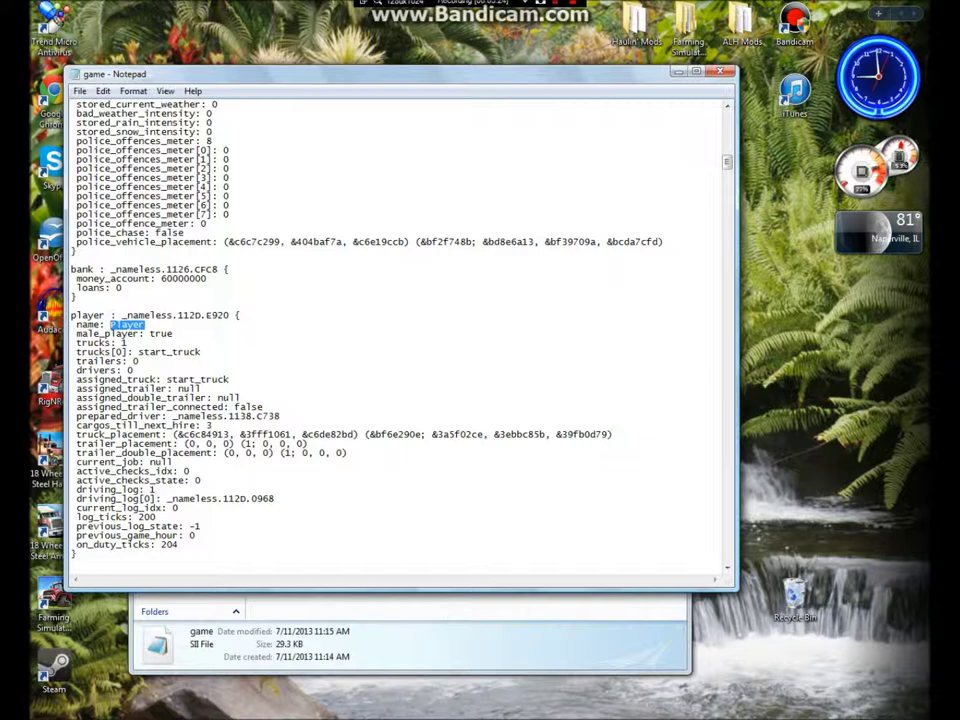
type("Alex")
Save the edited game.sii, then close Notepad and the save folder window.
key("alt+F4")
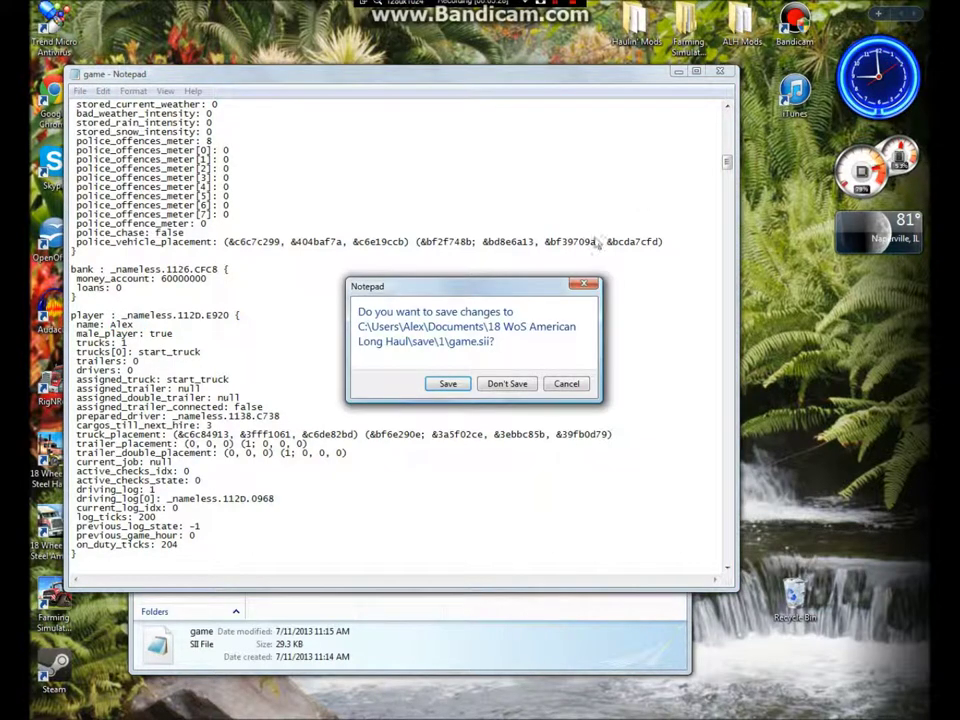
left_click(448, 384)
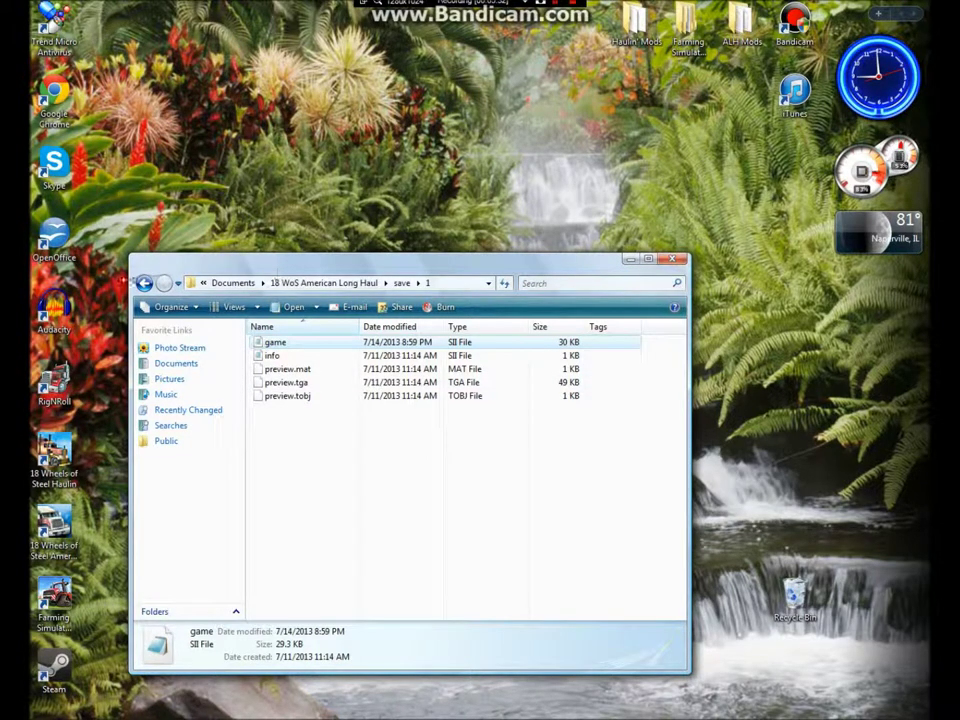
left_click(144, 283)
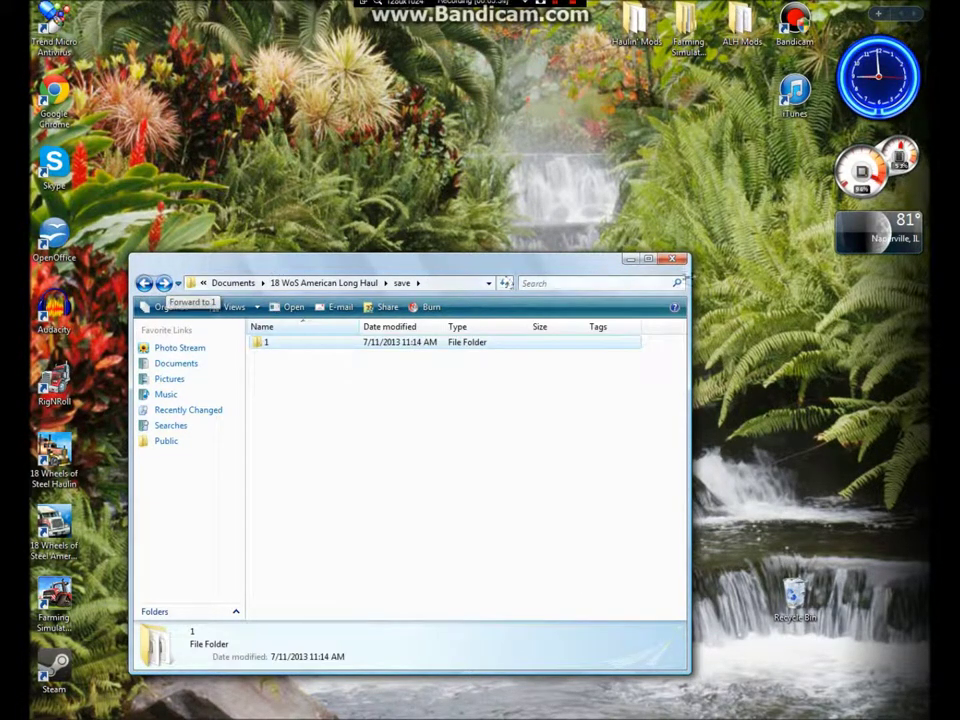
left_click(673, 259)
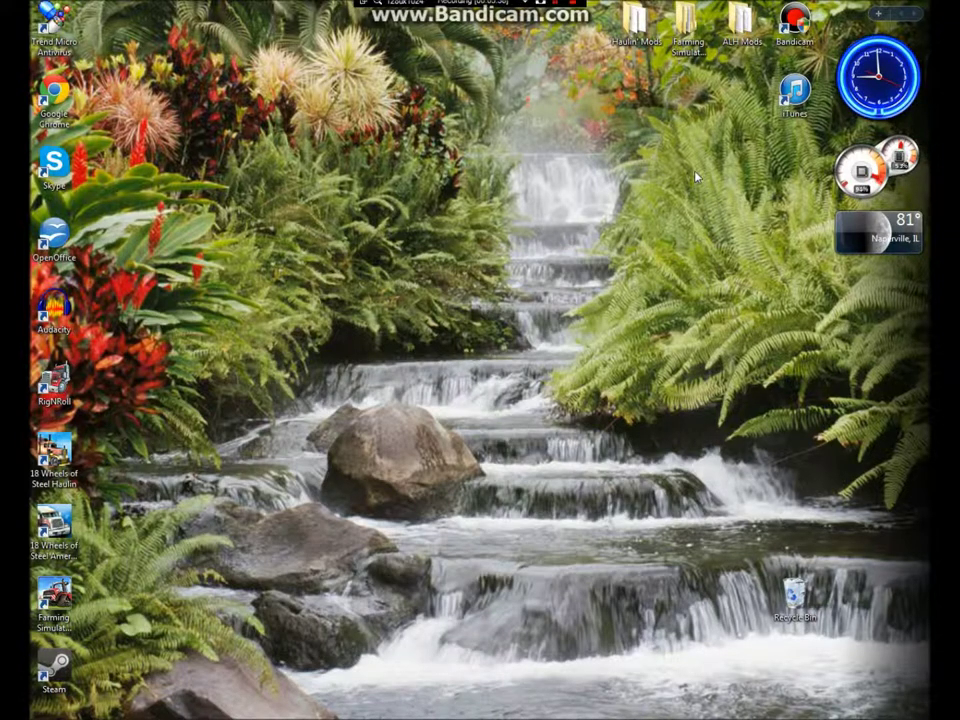
Open the Farming Simulator Mods folder, select all ten mod archives, and go to Documents.
double_click(686, 28)
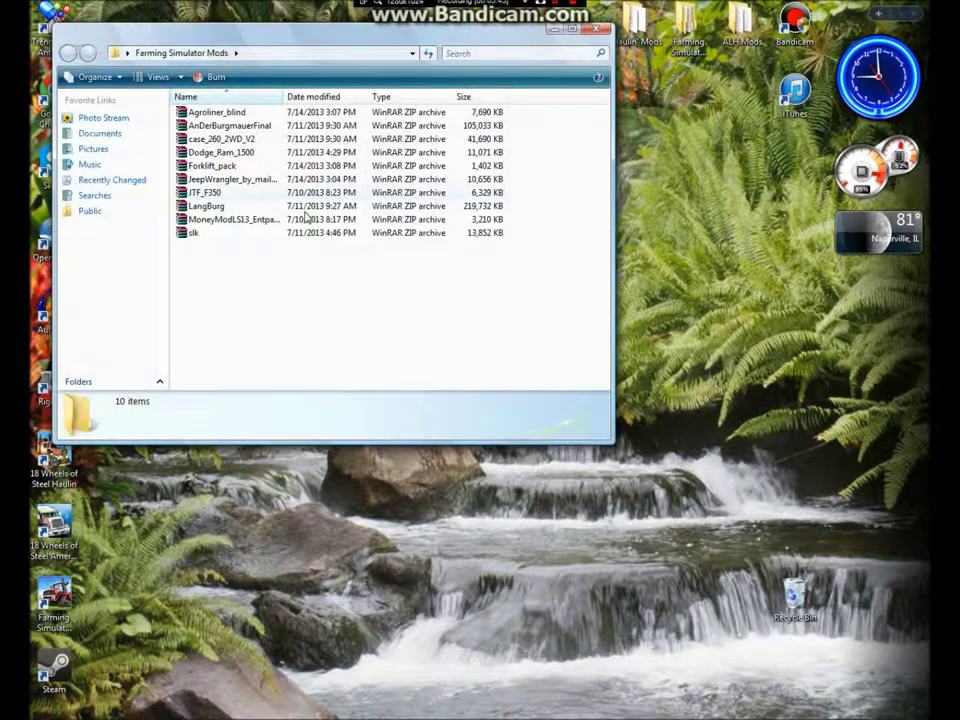
left_click_drag(274, 270, 143, 72)
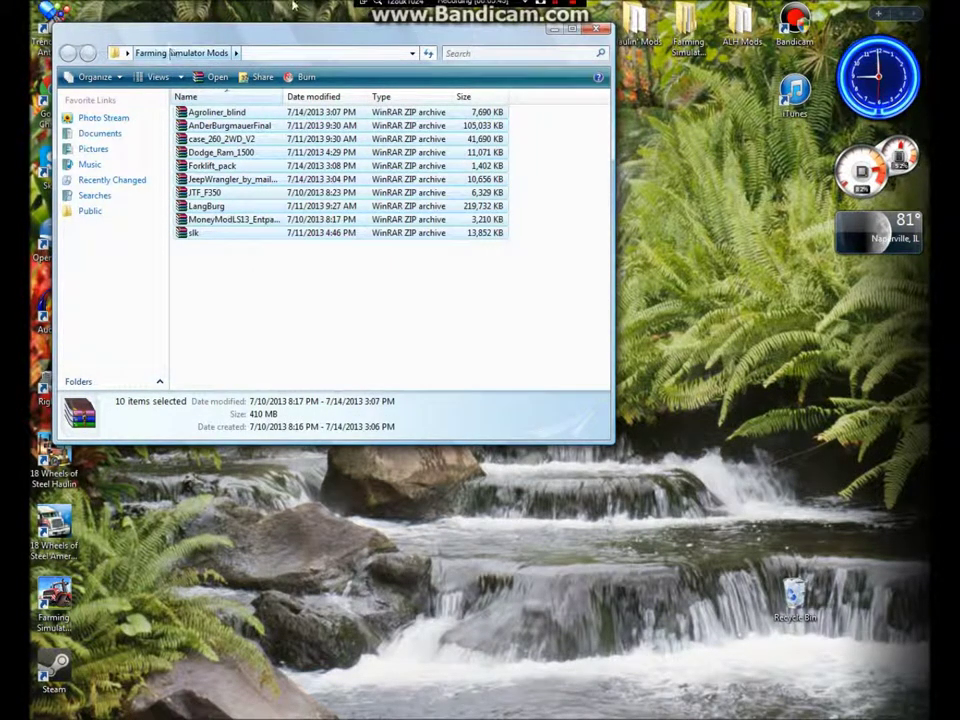
left_click(47, 708)
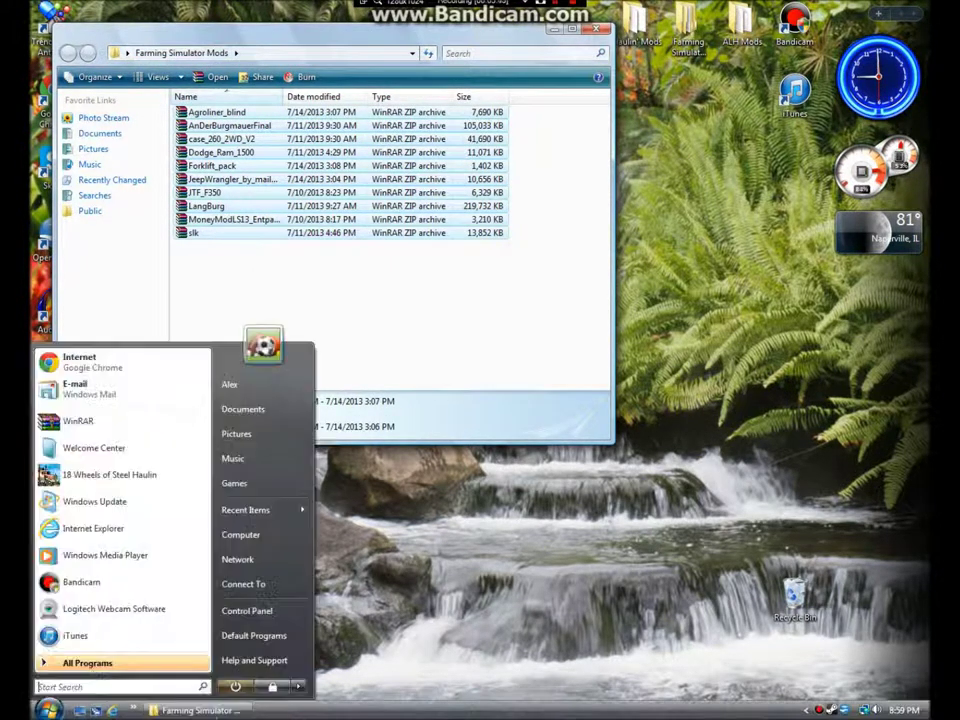
left_click(273, 411)
left_click(296, 288)
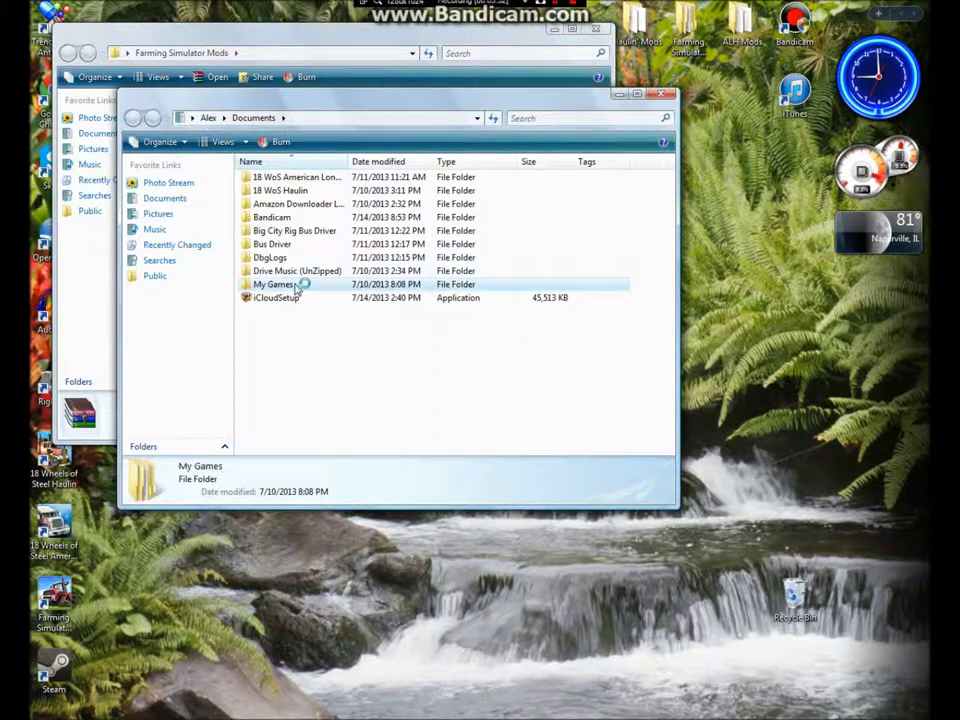
Browse to My Games > farmingsimulator2013 > mods, then close both folder windows.
double_click(296, 288)
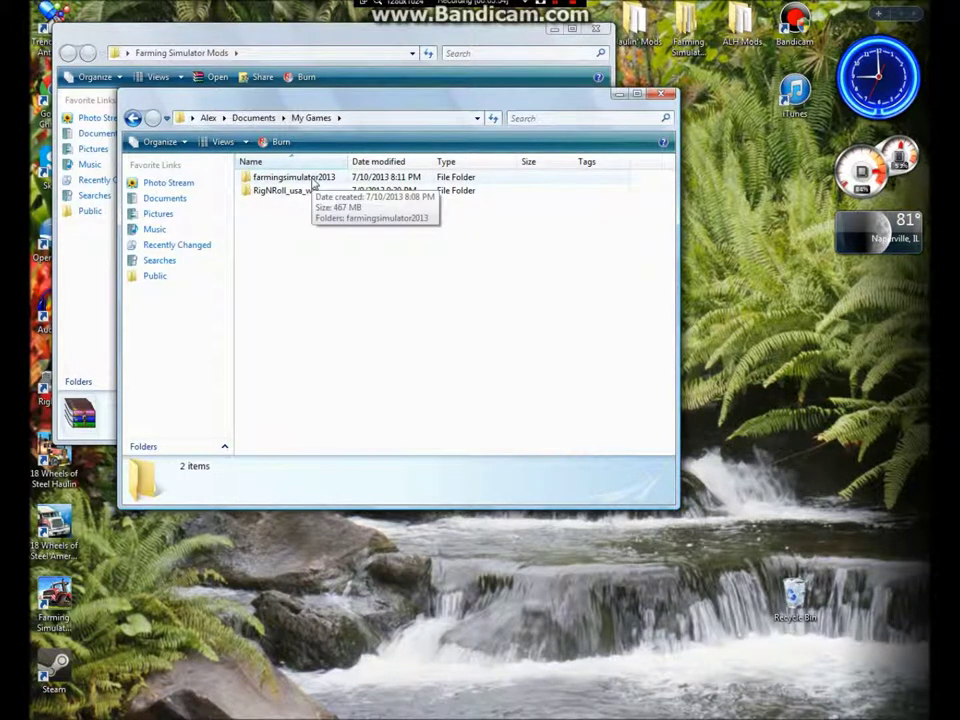
double_click(312, 183)
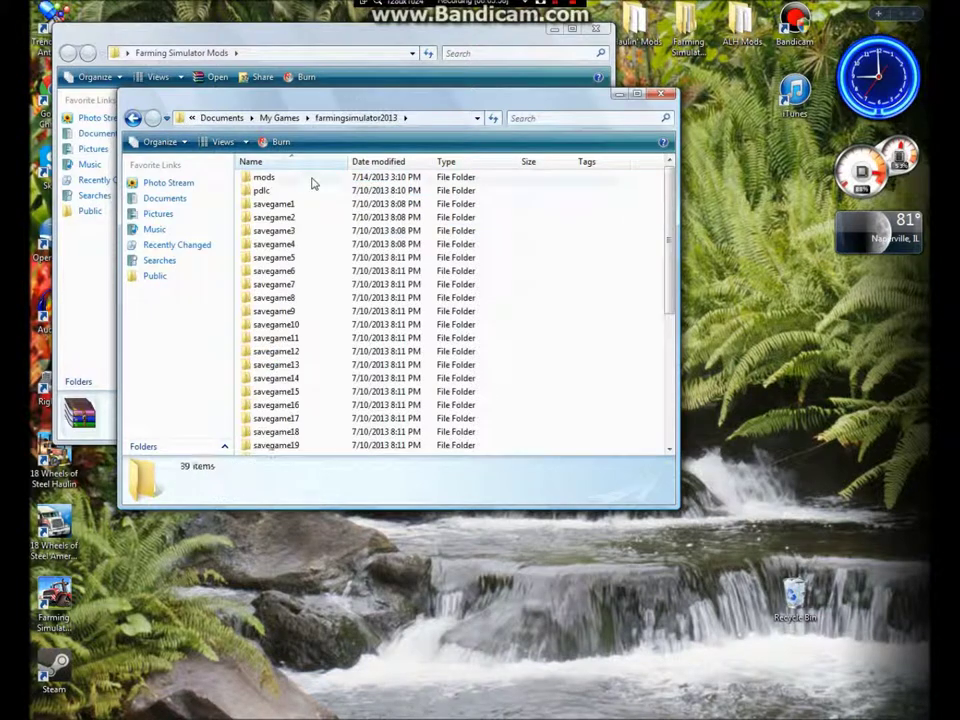
double_click(312, 180)
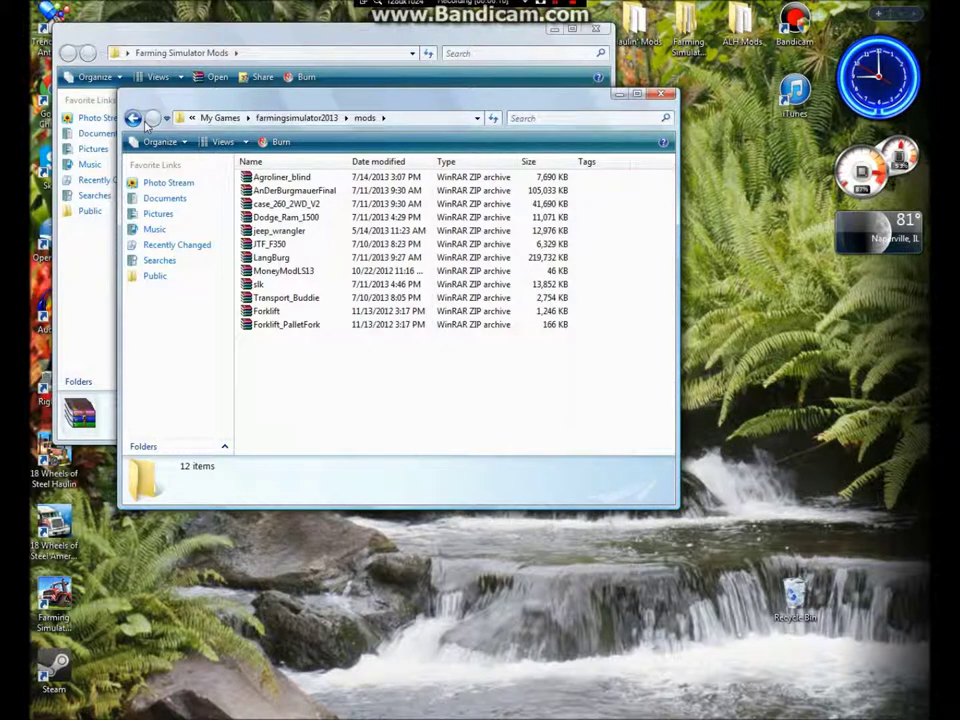
left_click(664, 94)
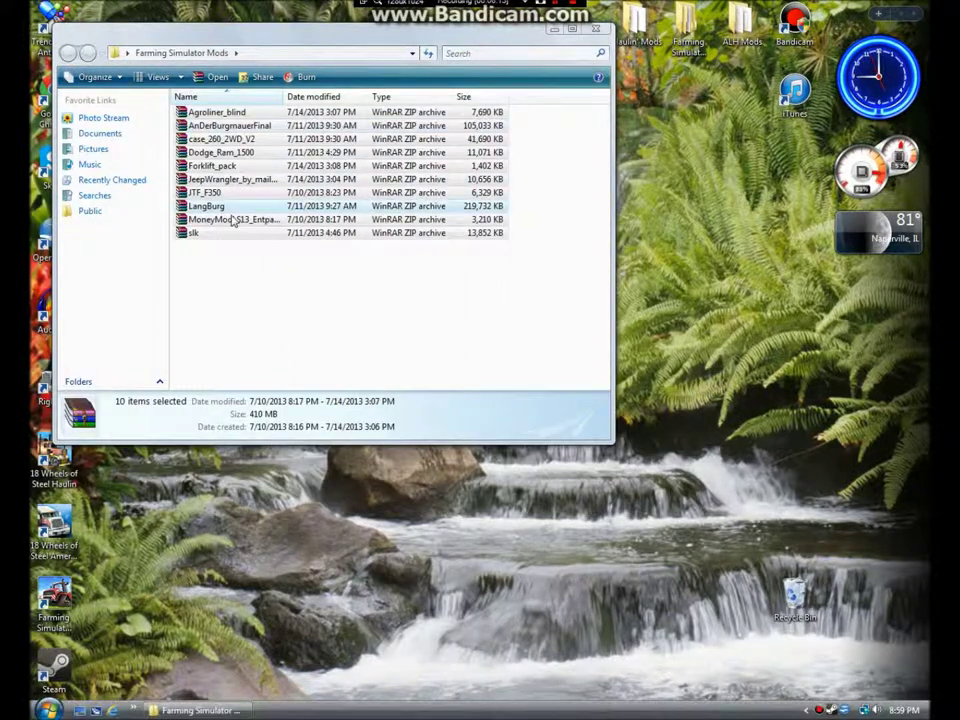
left_click(596, 28)
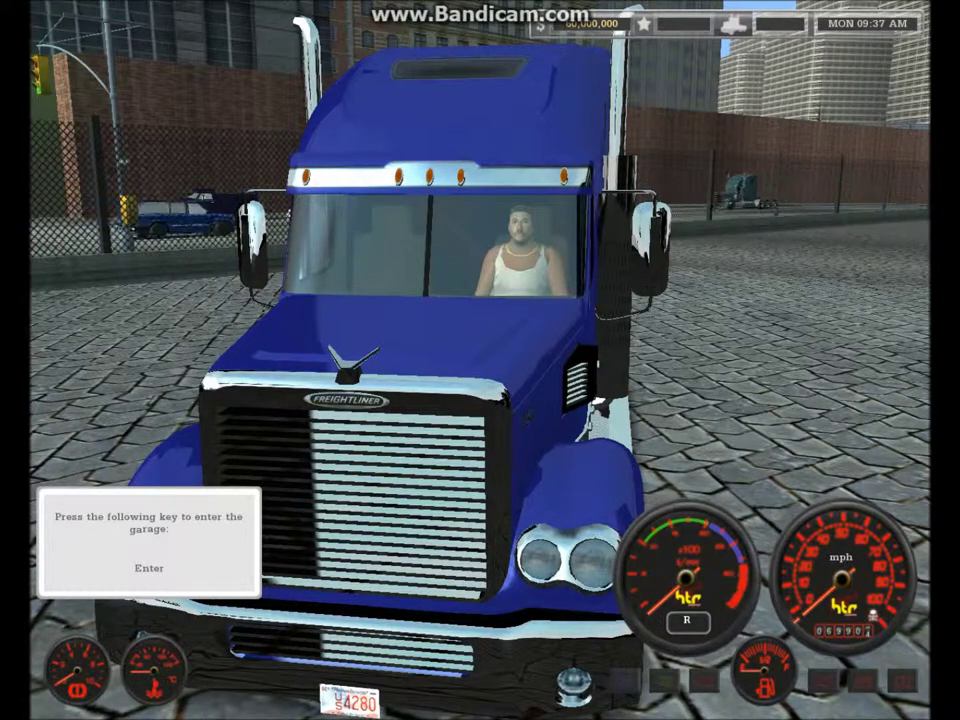
Cycle camera views 1, 2 and 3 around the blue truck, then enter the garage menu.
key("1")
mouse_move(480, 400)
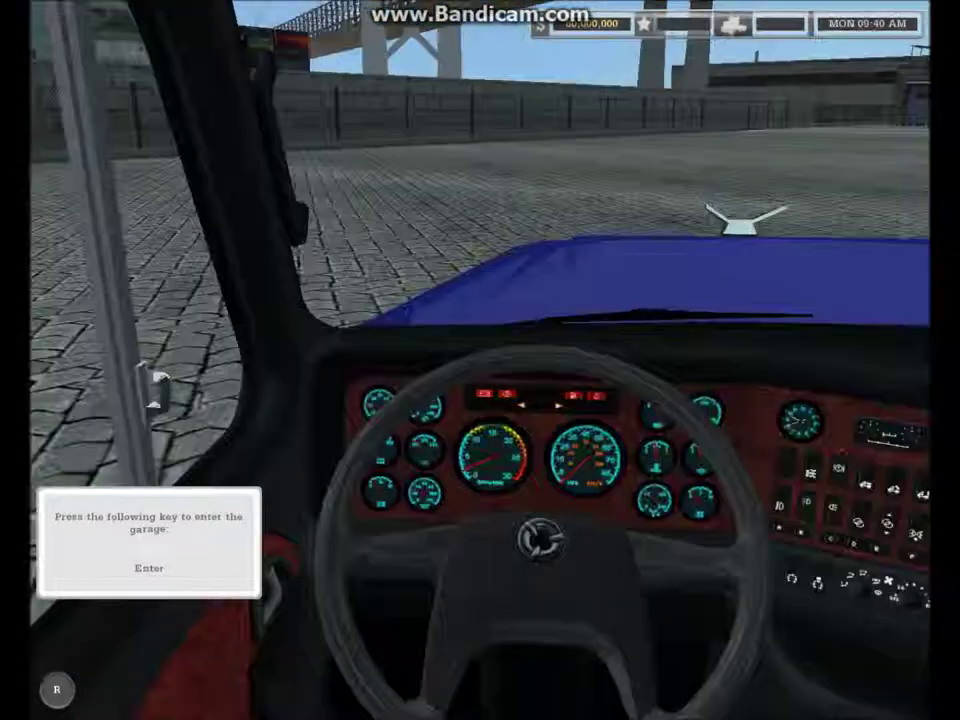
key("2")
key("3")
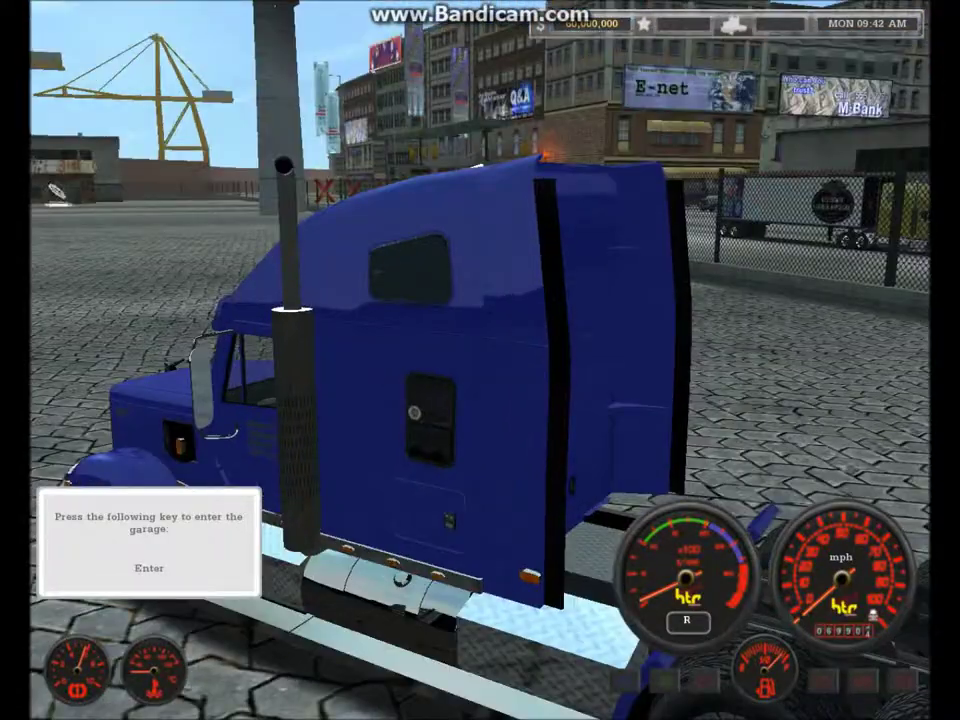
mouse_move(480, 360)
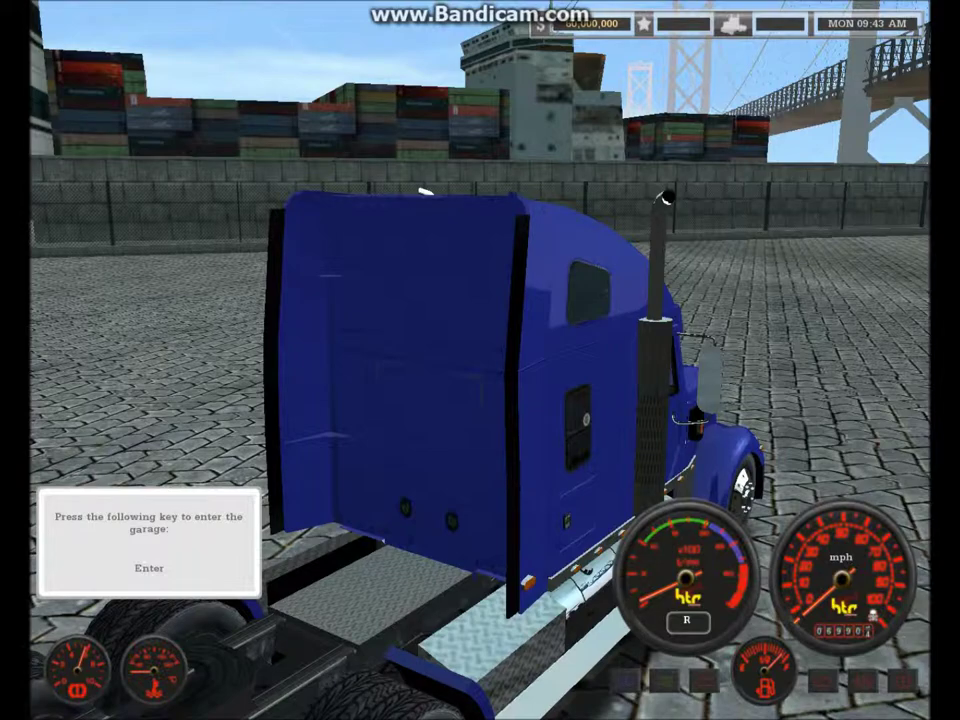
key("Return")
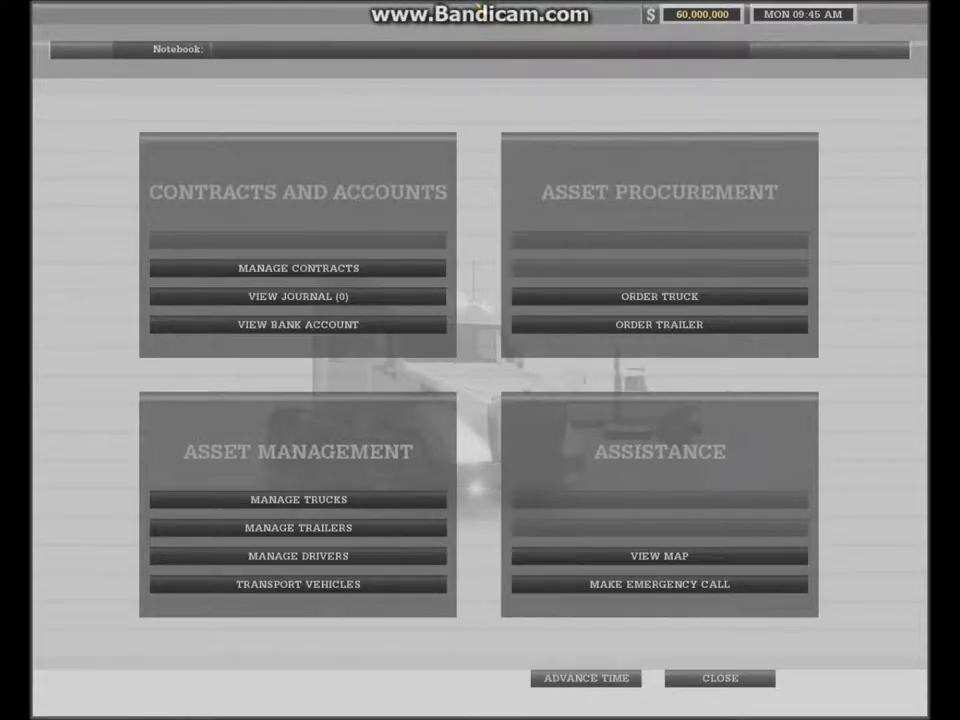
left_click(686, 298)
left_click(345, 267)
scroll(371, 274, "down", 5)
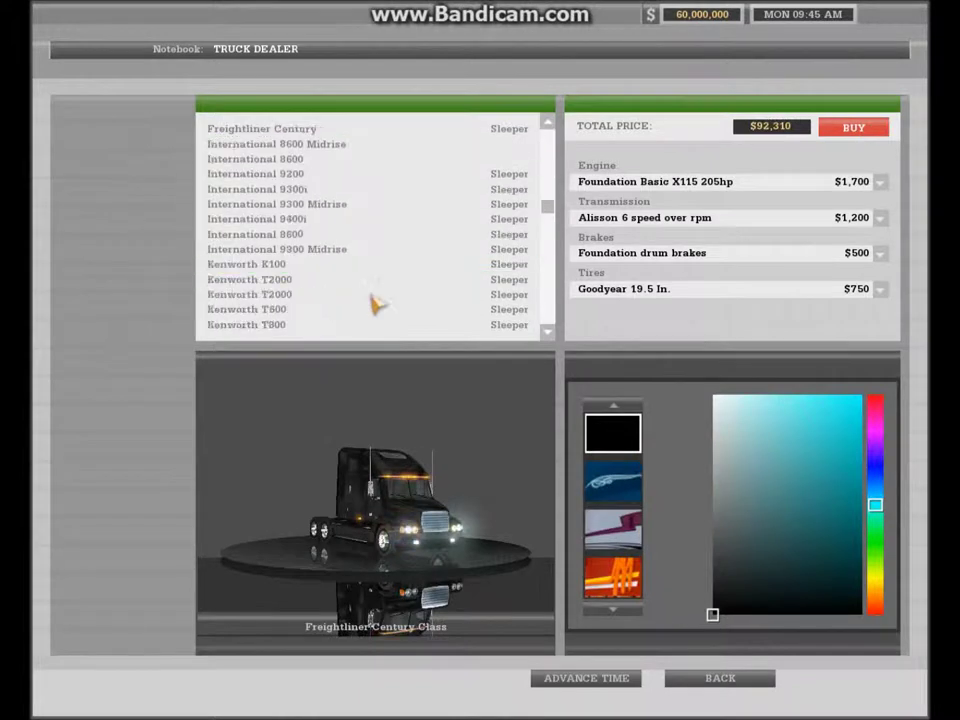
scroll(375, 303, "down", 4)
left_click(375, 296)
scroll(375, 303, "down", 3)
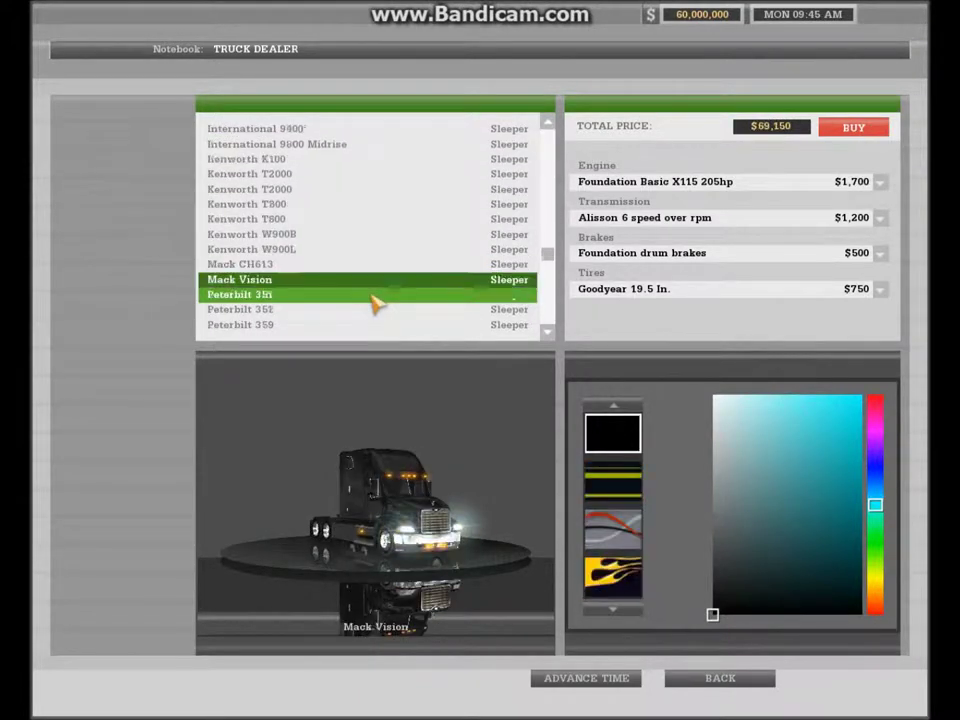
scroll(375, 303, "down", 3)
left_click(375, 296)
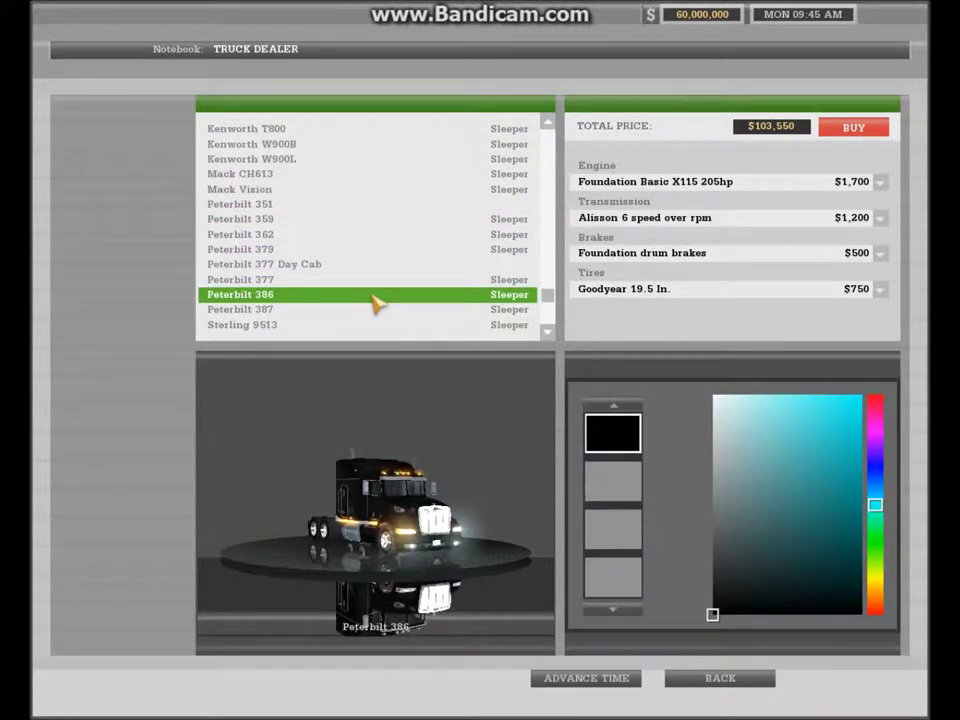
left_click(740, 690)
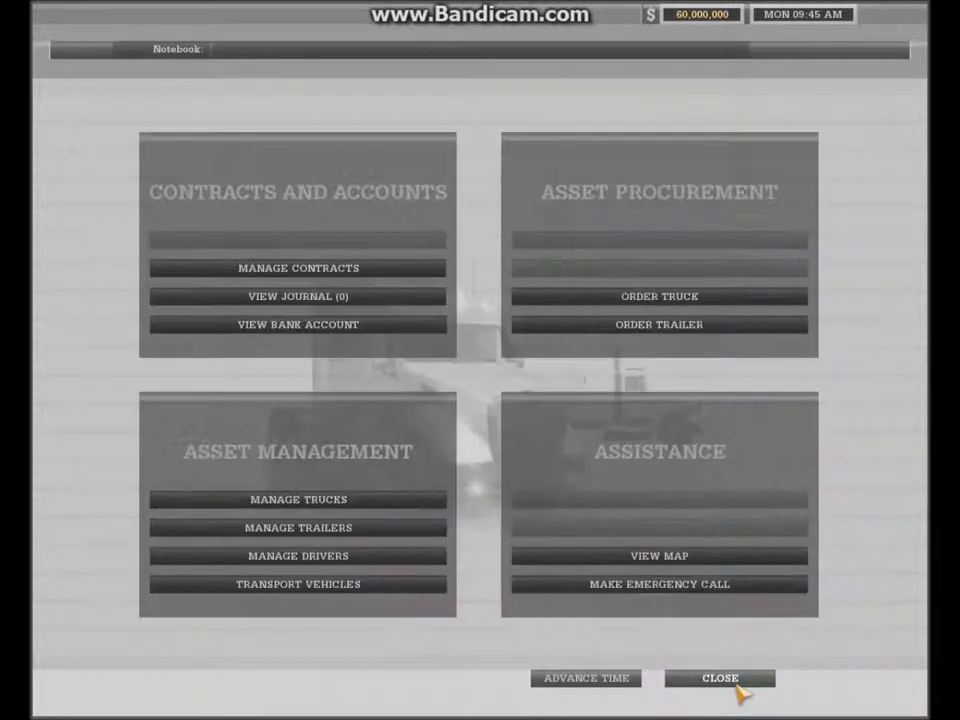
Close the garage office menu to return to the blue truck.
left_click(728, 688)
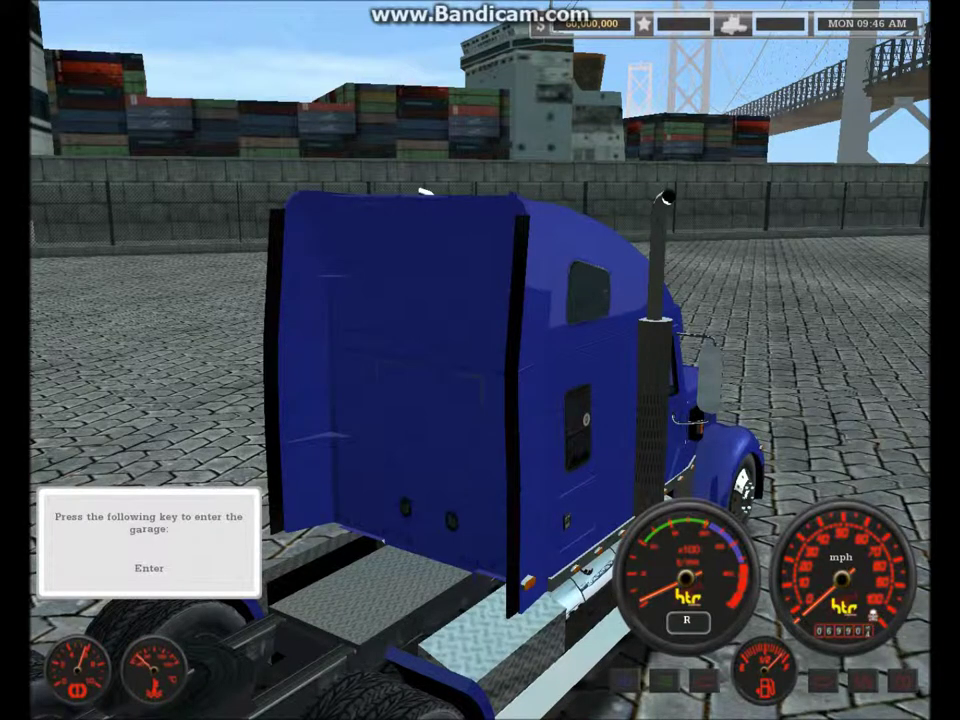